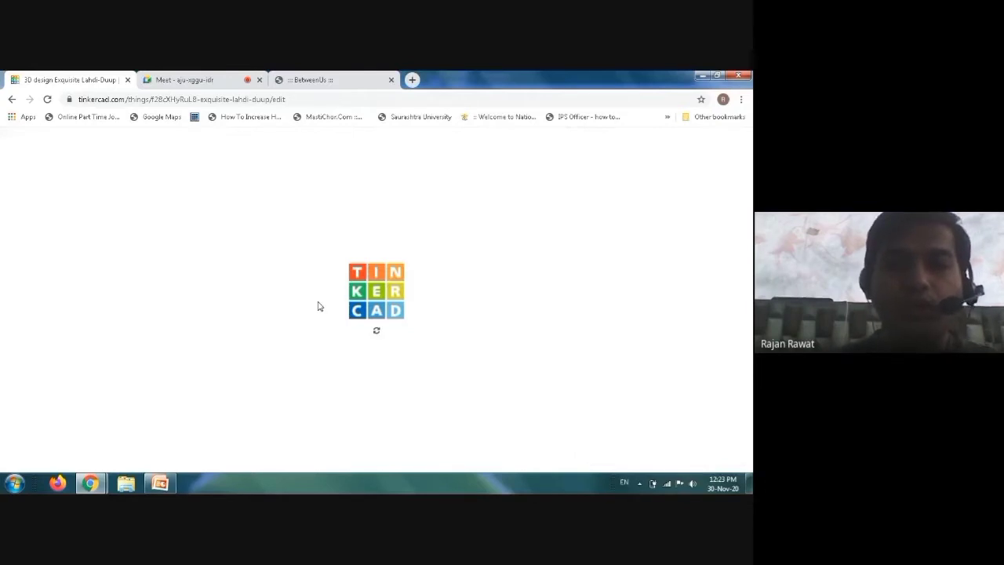
mouse_move(435, 424)
right_mouse_down()
mouse_move(434, 388)
mouse_move(434, 441)
right_mouse_up()
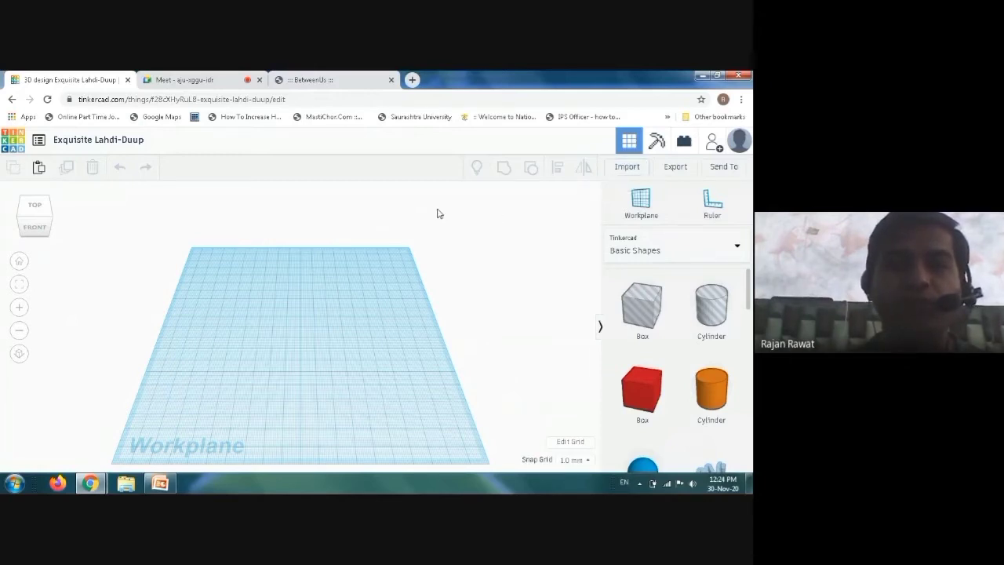
- Search the web for "outline image of butterfly" in a new browser tab and look over the image results
left_click(412, 79)
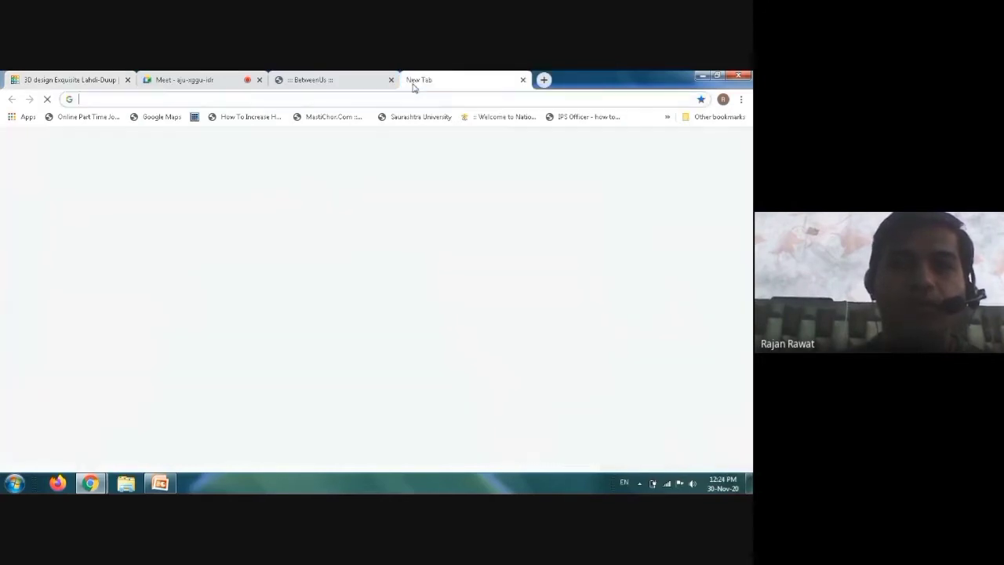
left_click(401, 99)
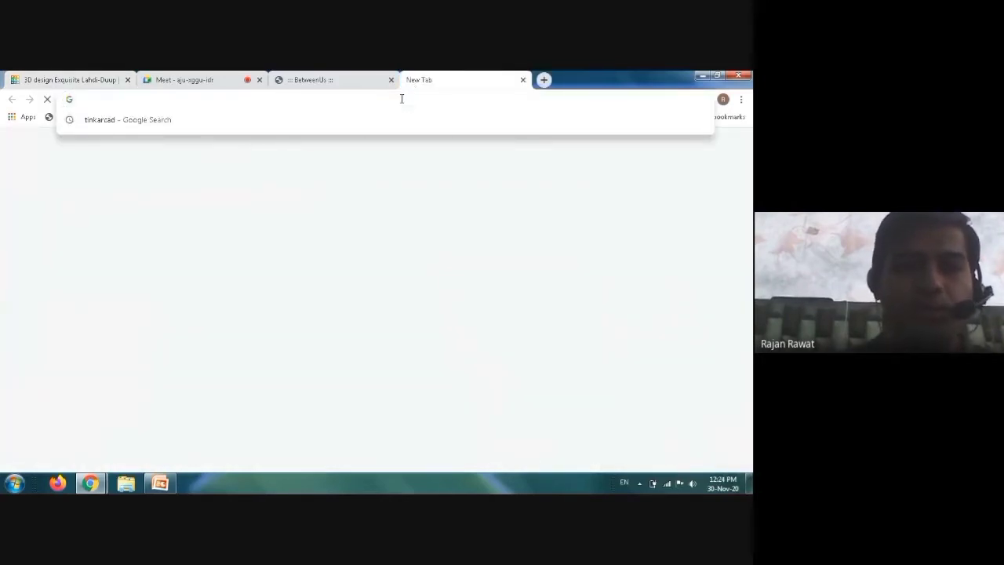
type("outline ")
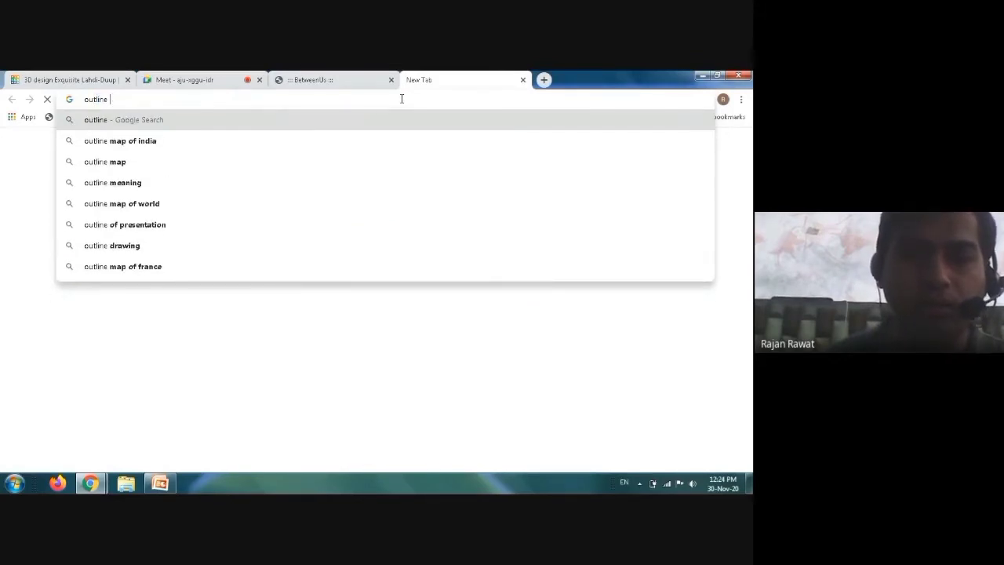
type("image of butter")
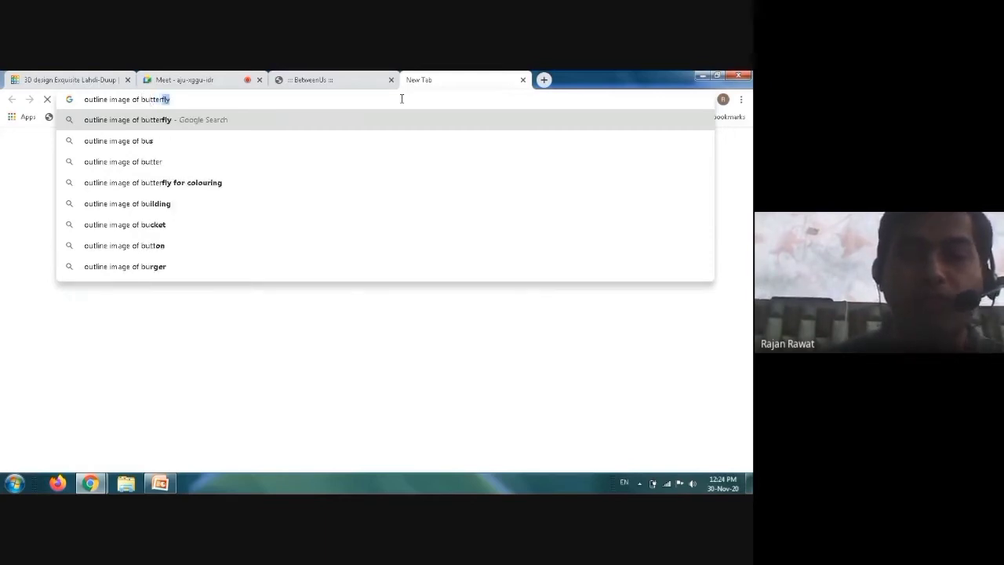
type("fly")
key("Return")
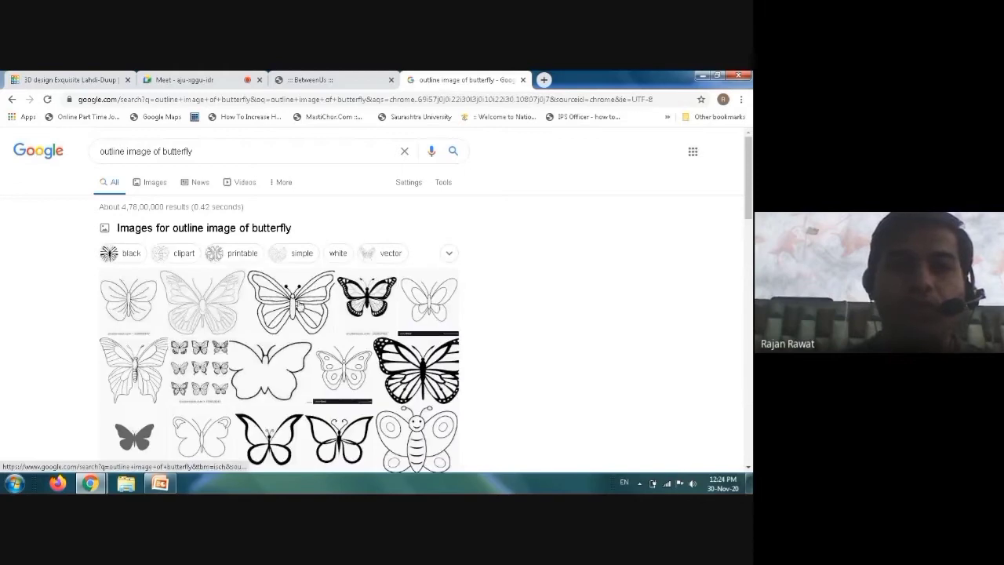
scroll(266, 360, "down", 2)
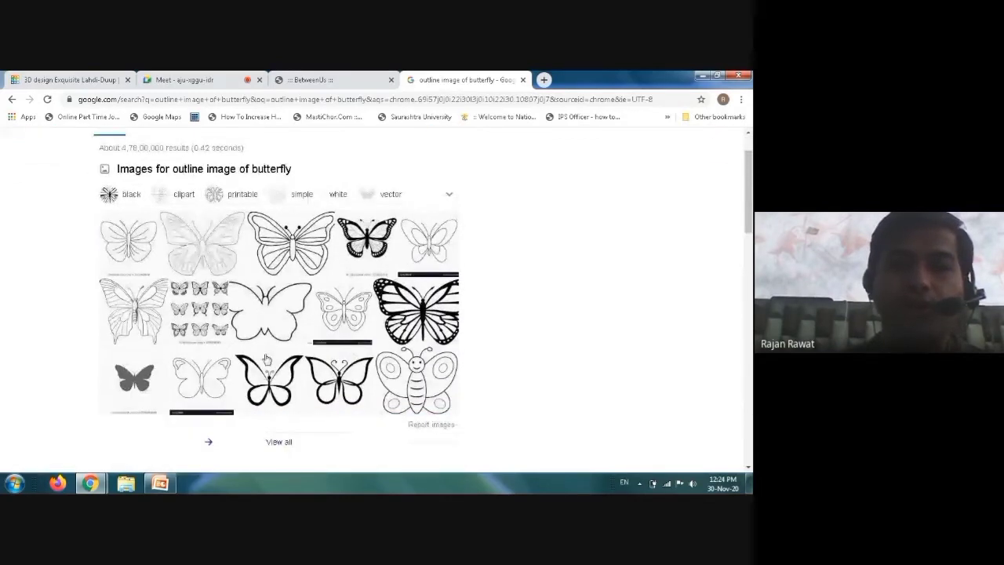
scroll(266, 360, "up", 2)
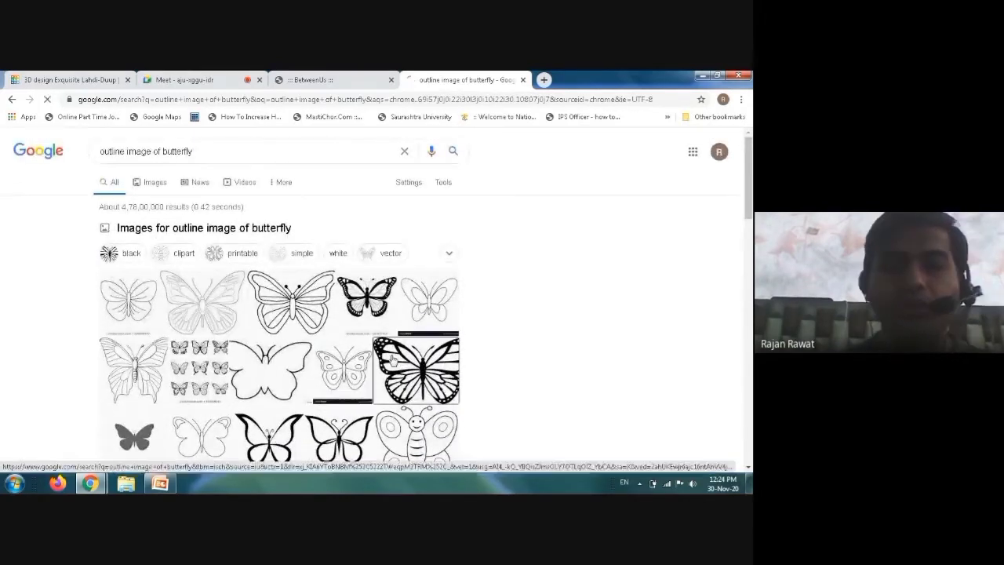
- Open the black-and-white Free Butterfly Outline Transparent image from the results and save it to the Desktop as download.png
left_click(402, 369)
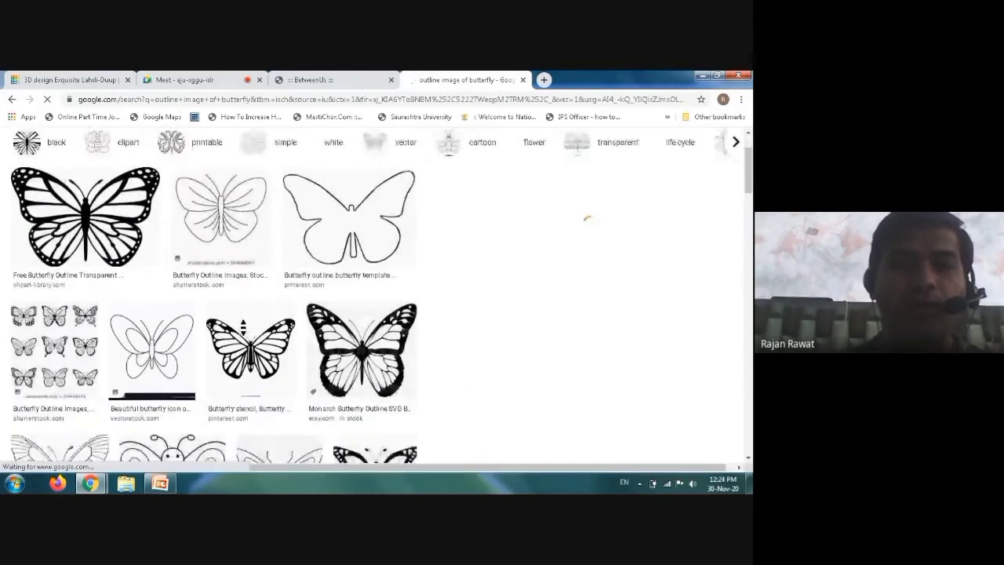
left_click(110, 287)
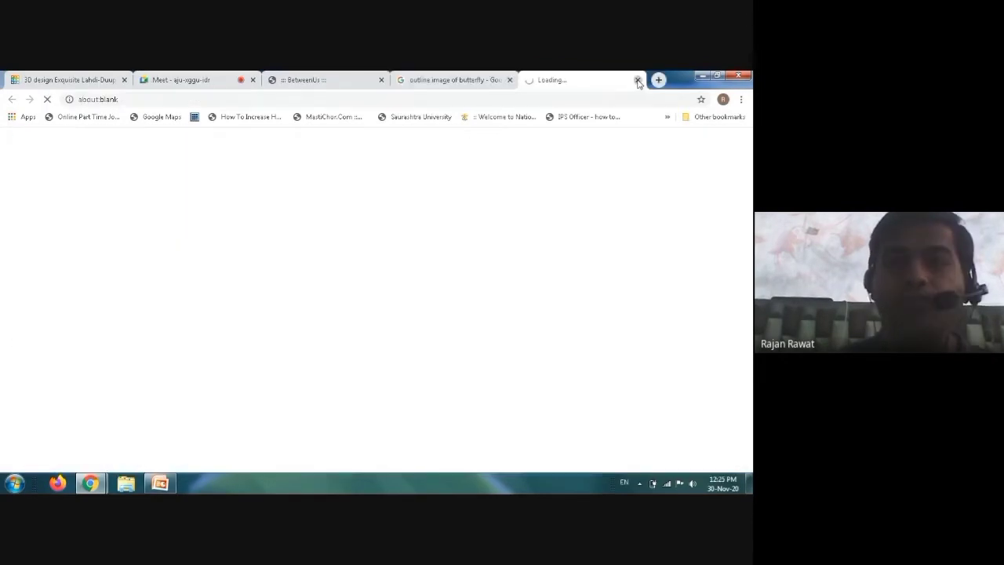
left_click(638, 80)
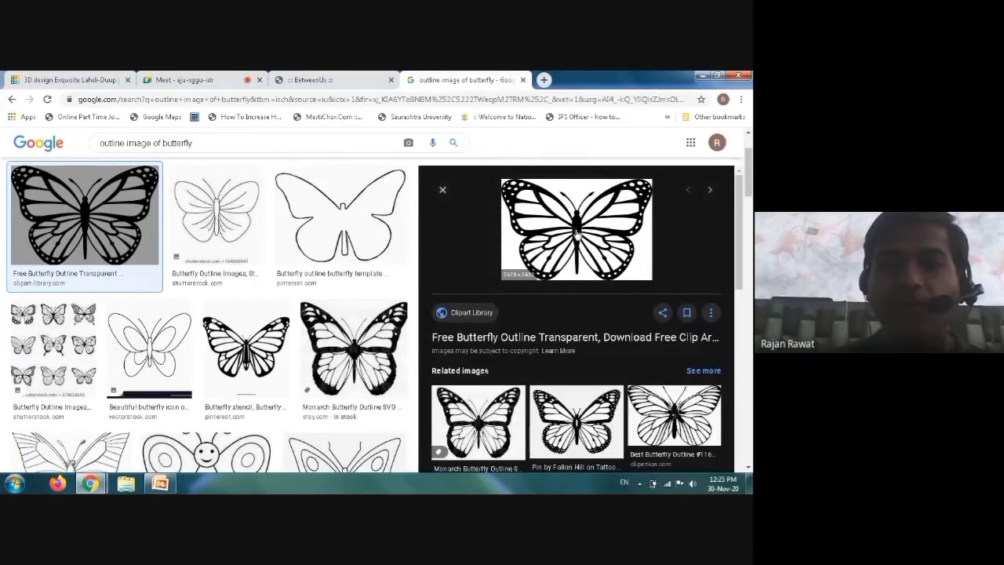
right_click(568, 235)
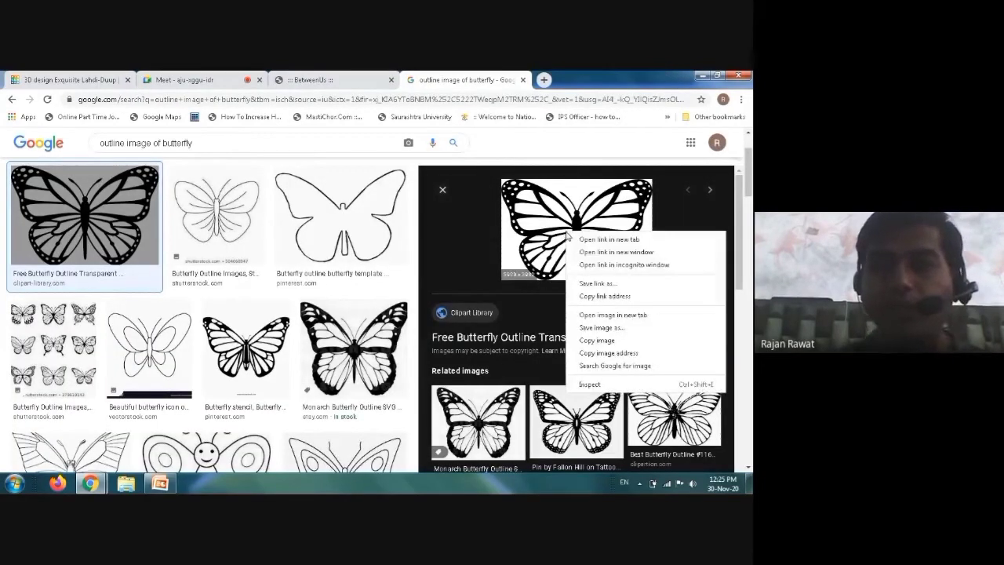
left_click(614, 329)
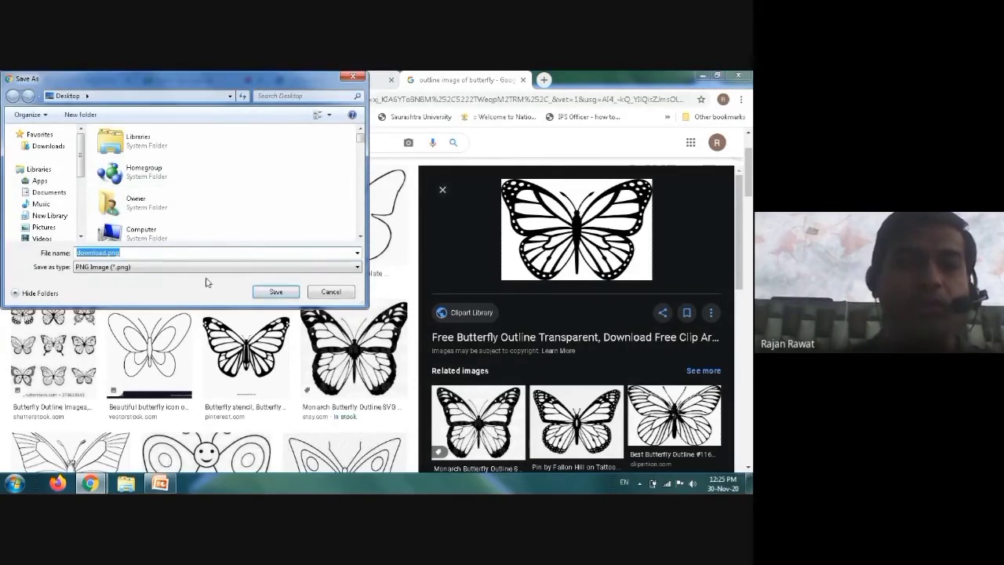
left_click(276, 292)
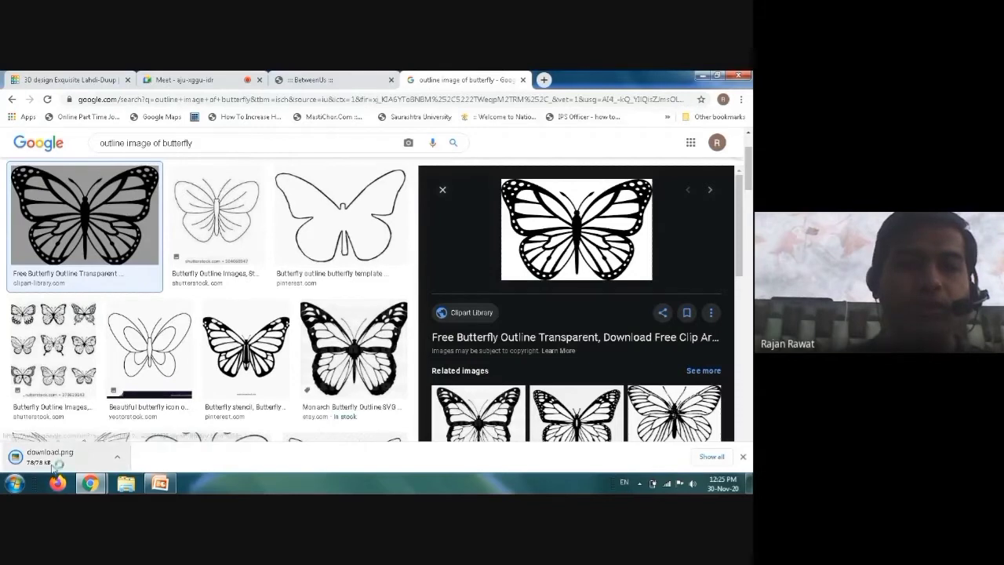
- Switch to the Windows desktop, view the saved download.png butterfly image, and close the viewer
left_click(703, 76)
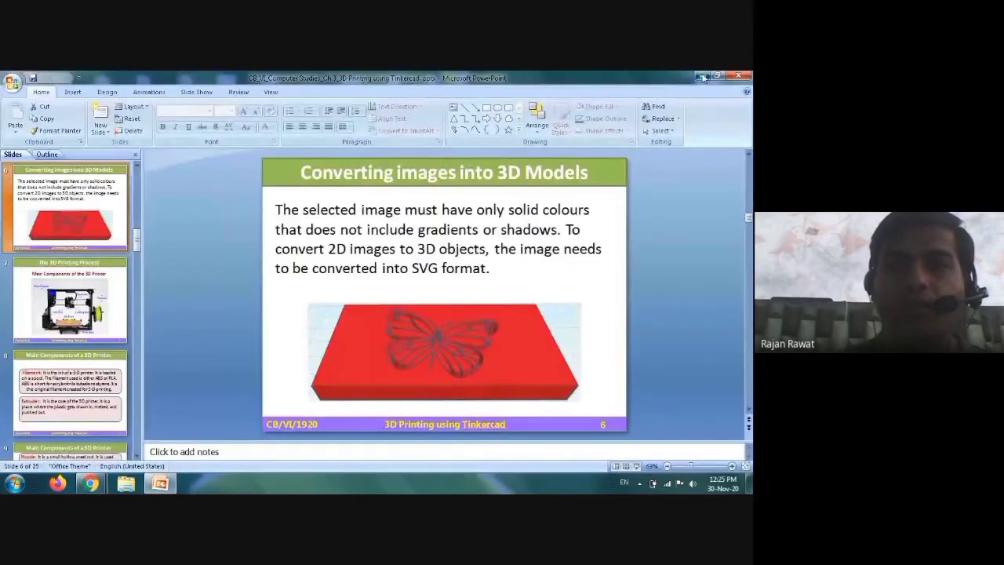
left_click(703, 76)
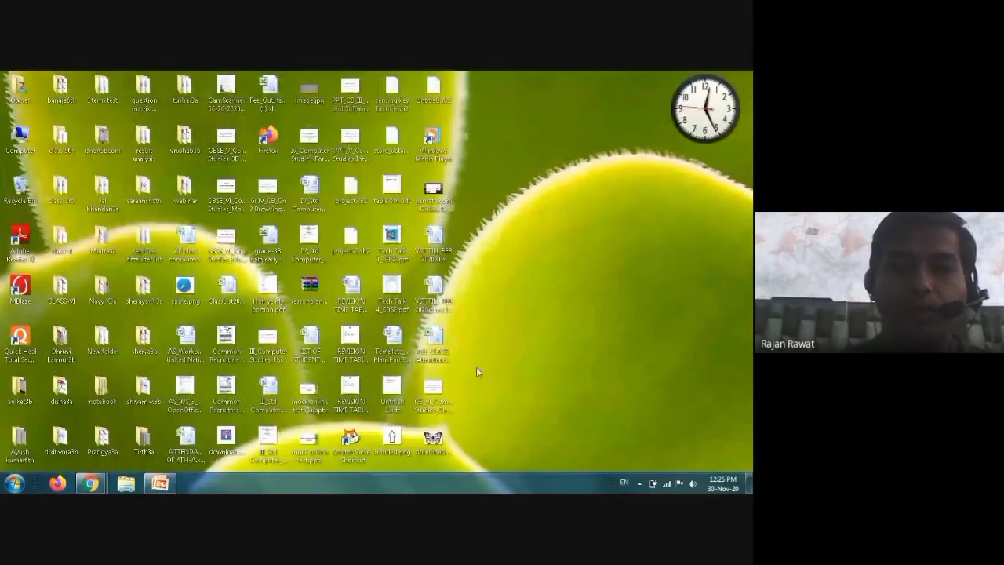
left_click(434, 439)
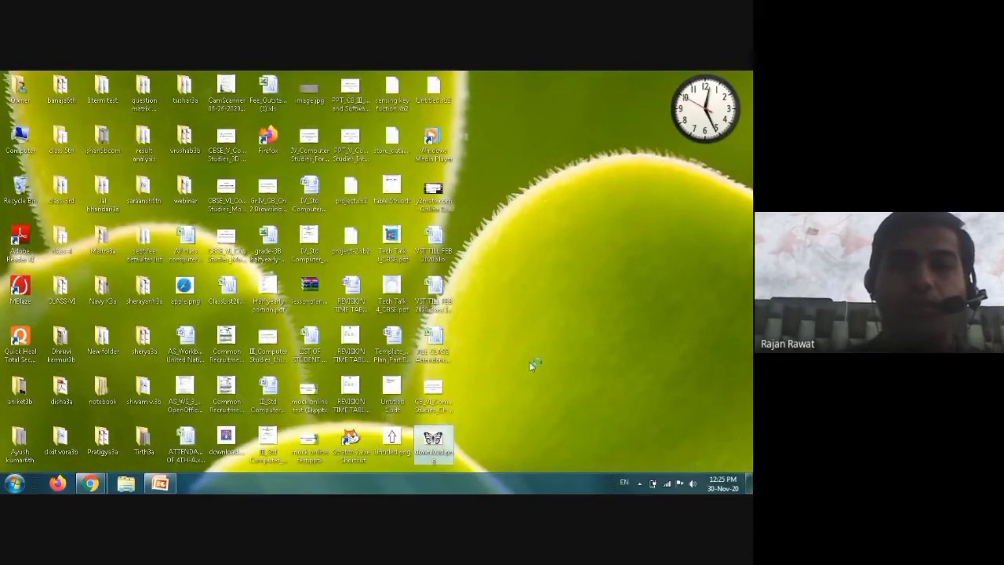
key("Return")
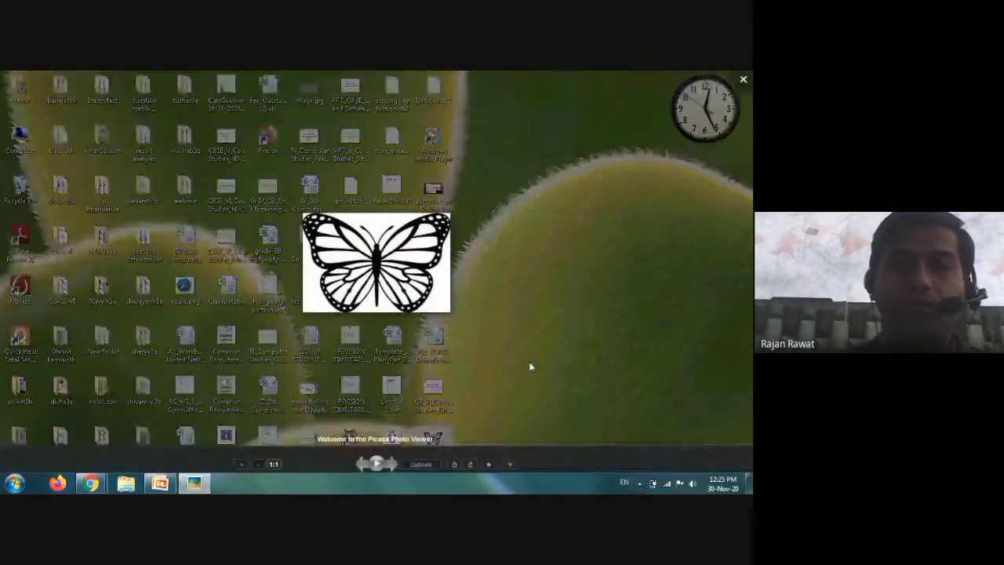
left_click(743, 78)
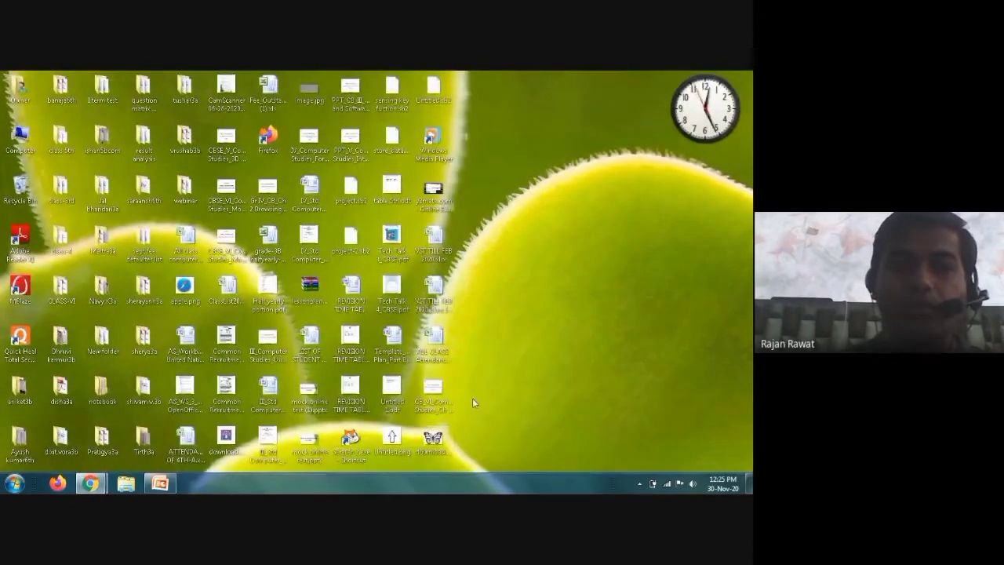
- Check the file type of download.png in its properties, and close the properties
double_click(429, 441)
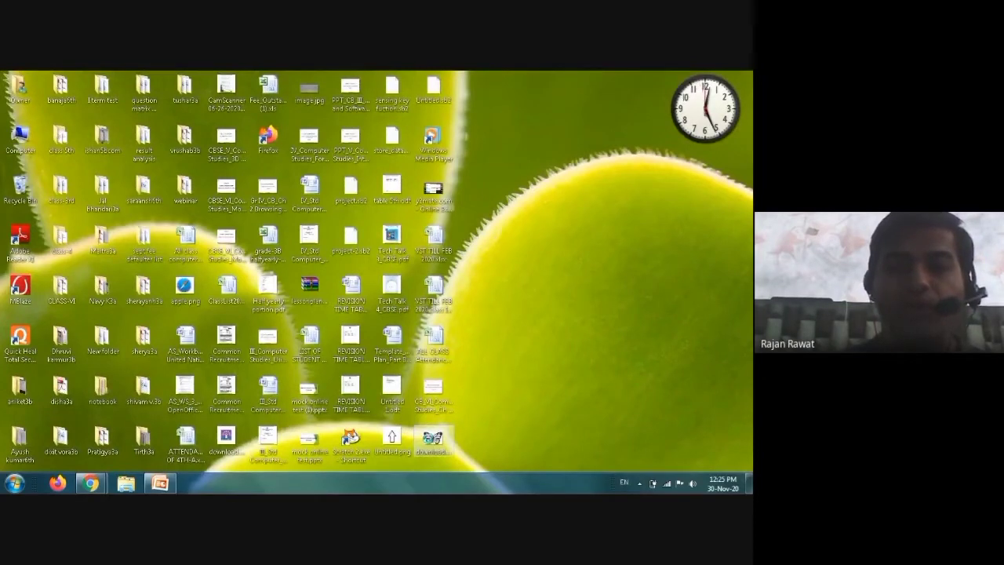
right_click(429, 441)
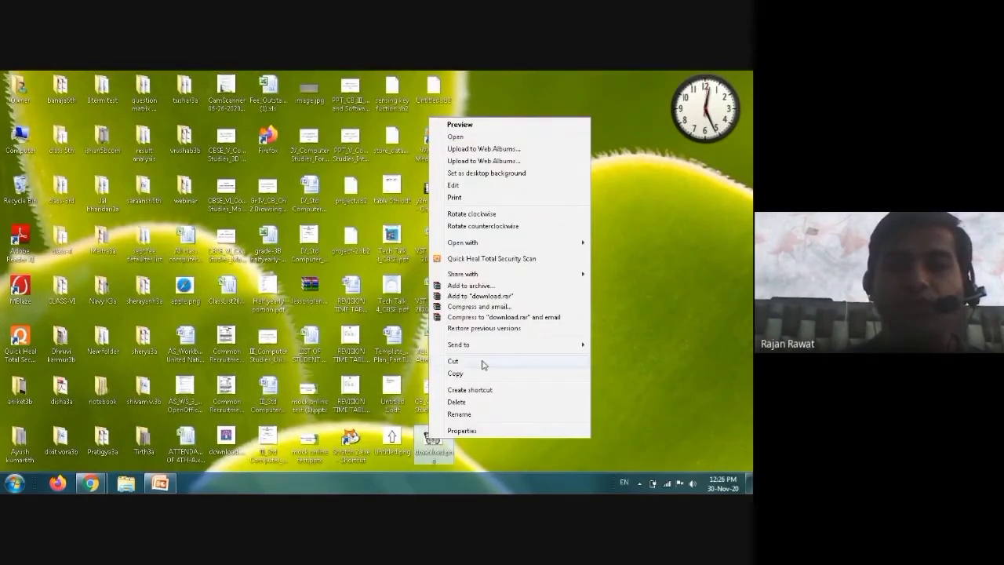
left_click(483, 430)
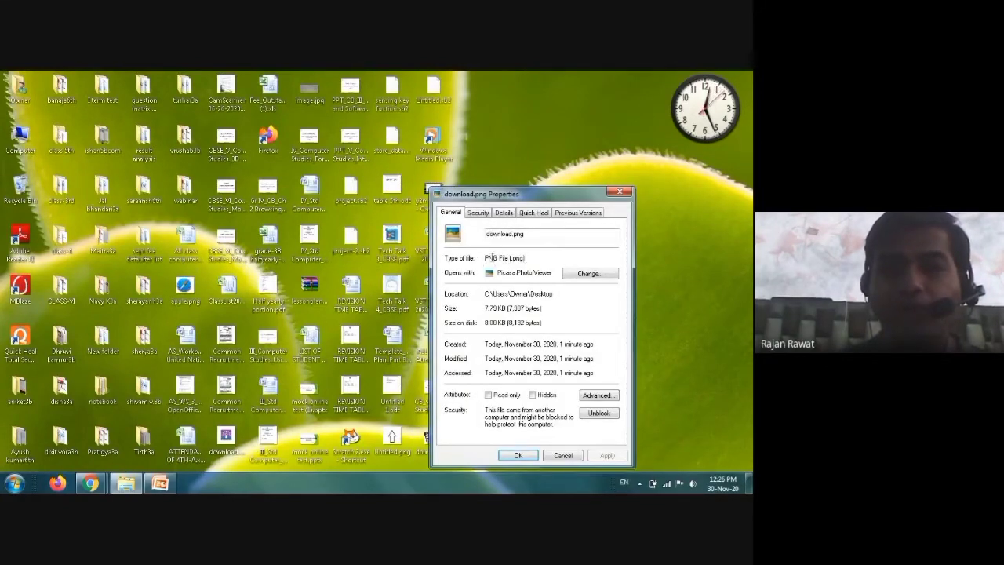
left_click_drag(526, 258, 483, 258)
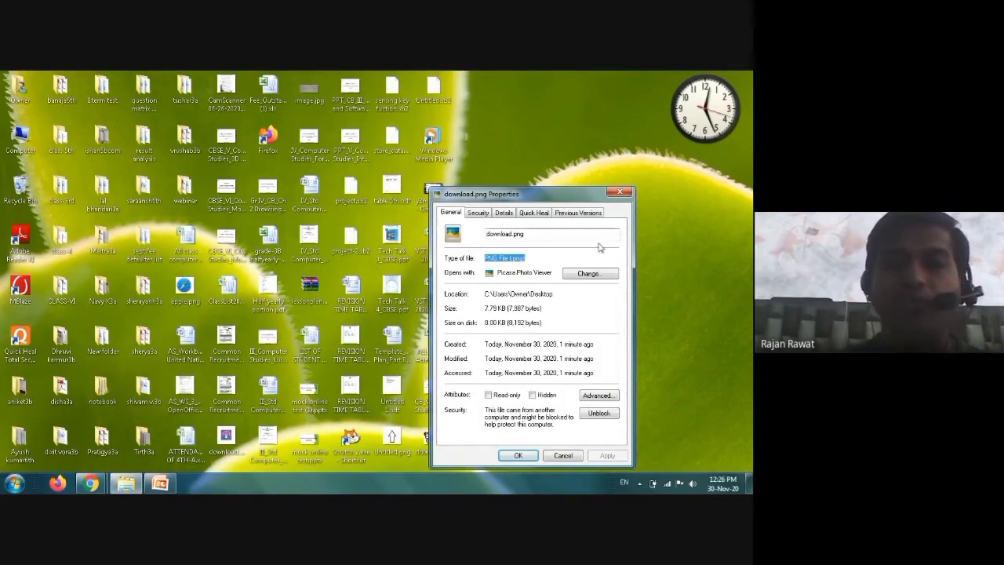
left_click(620, 192)
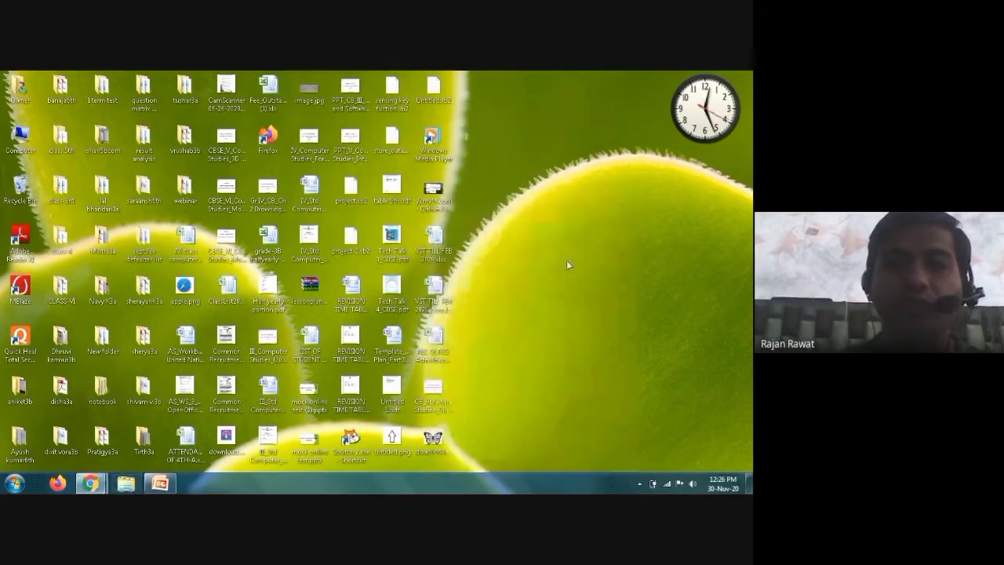
- Switch back to Chrome, search for "convert png to svg" in a new tab, and open the Online SVG image converter result
mouse_move(90, 482)
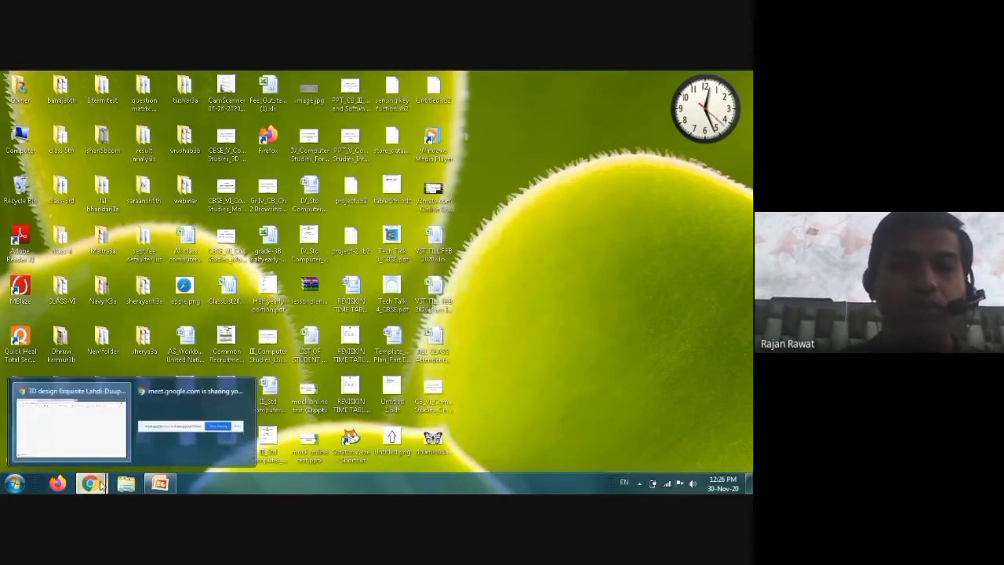
left_click(90, 428)
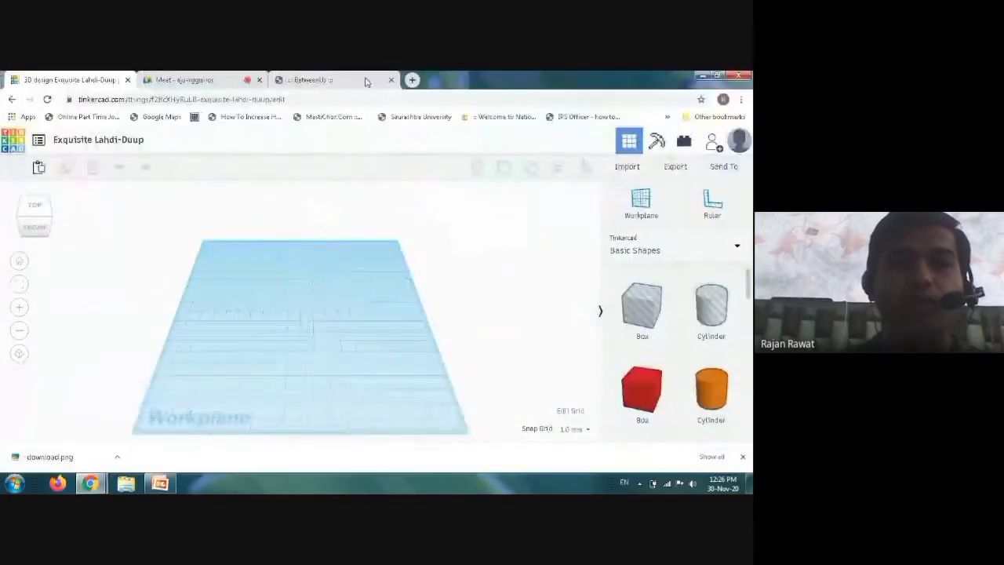
left_click(412, 80)
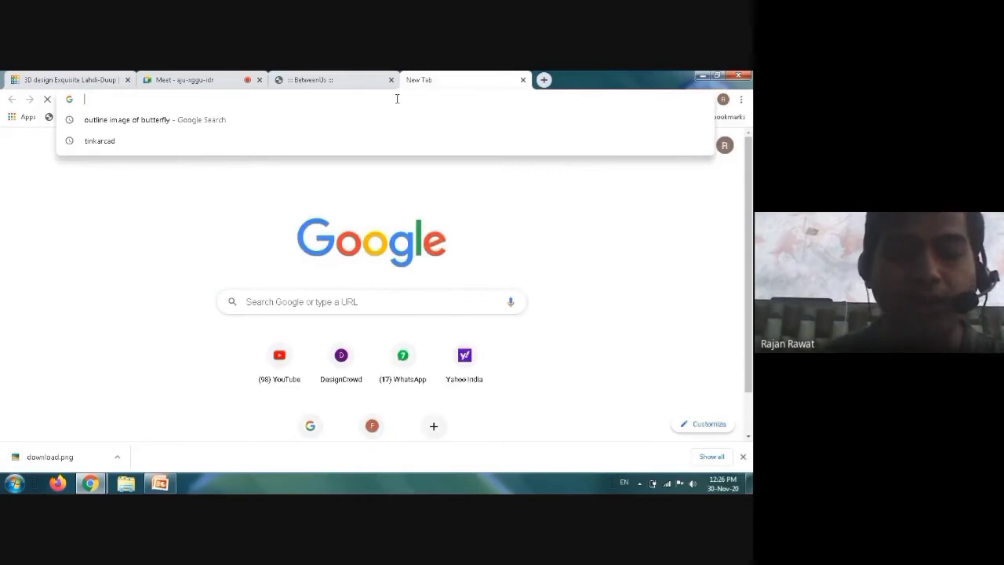
type("covert")
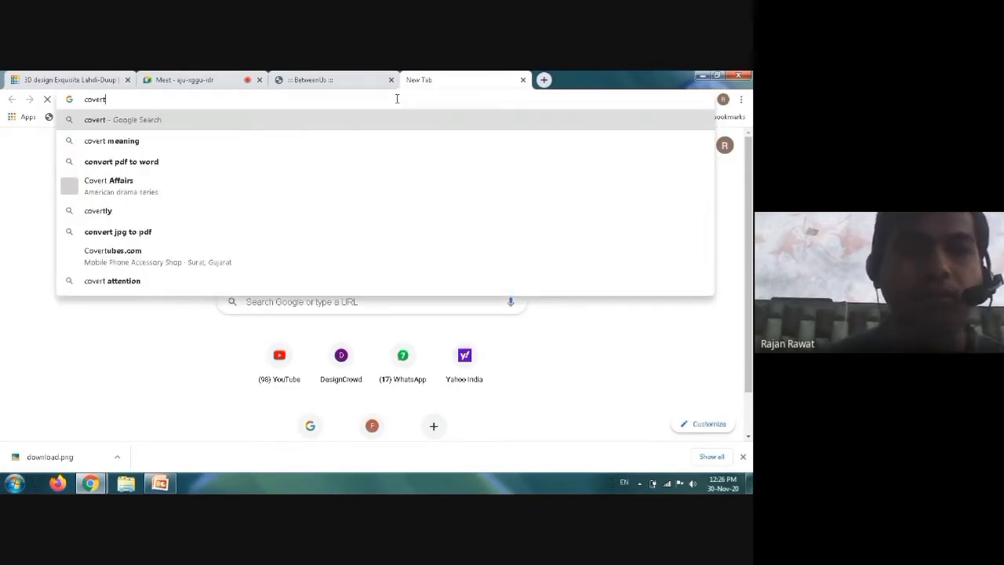
key("BackSpace")
key("BackSpace")
key("BackSpace")
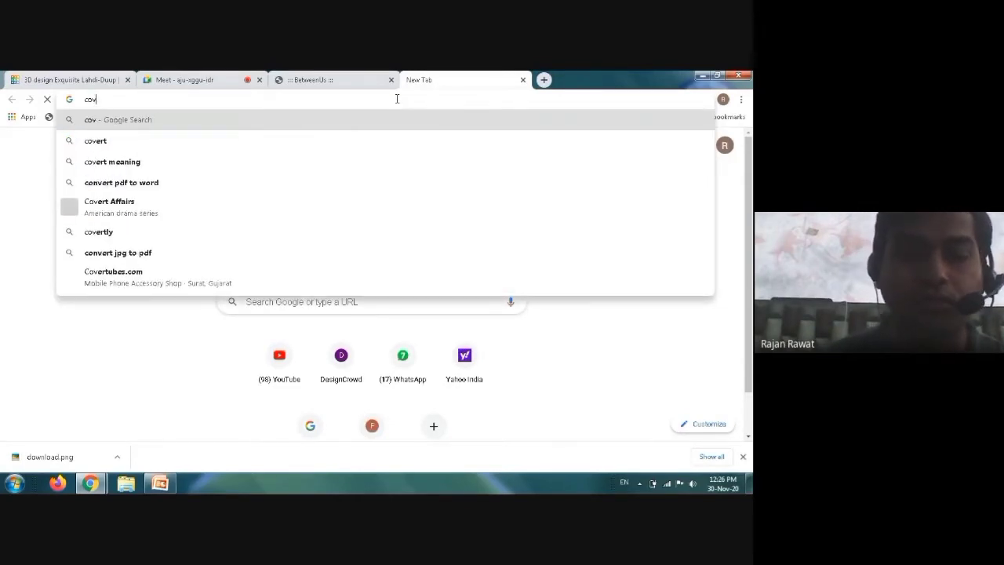
key("BackSpace")
type("n")
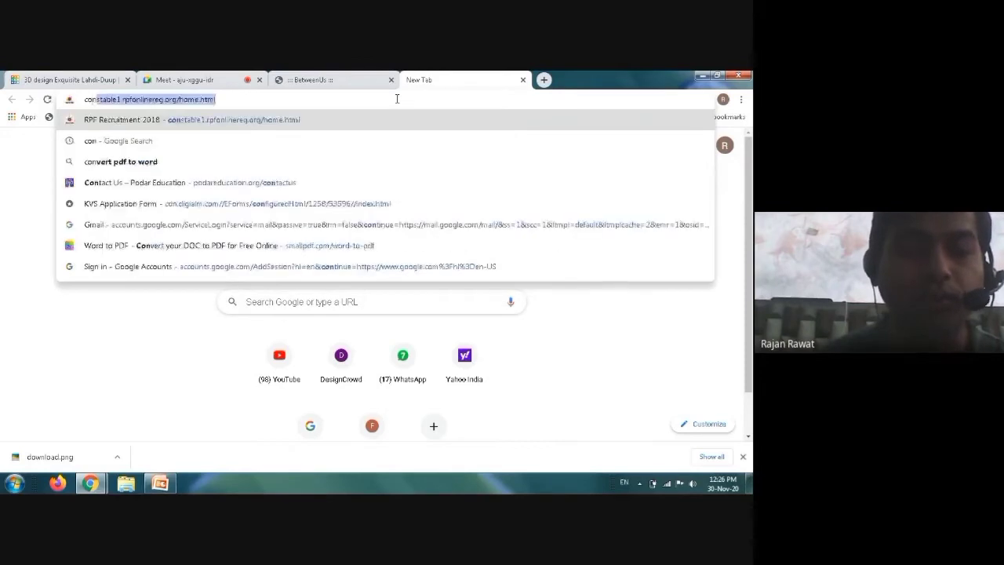
type("vert ")
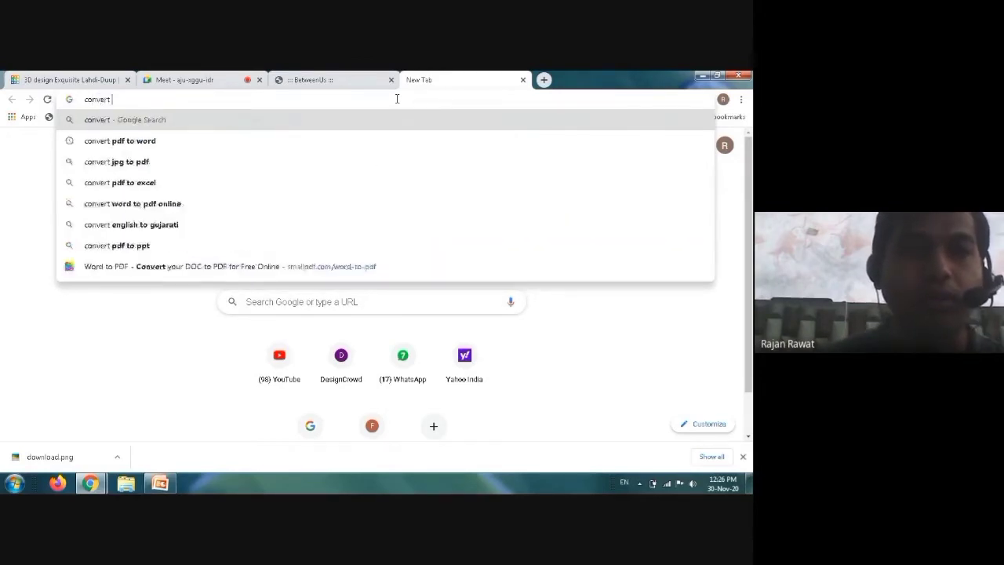
type("pn")
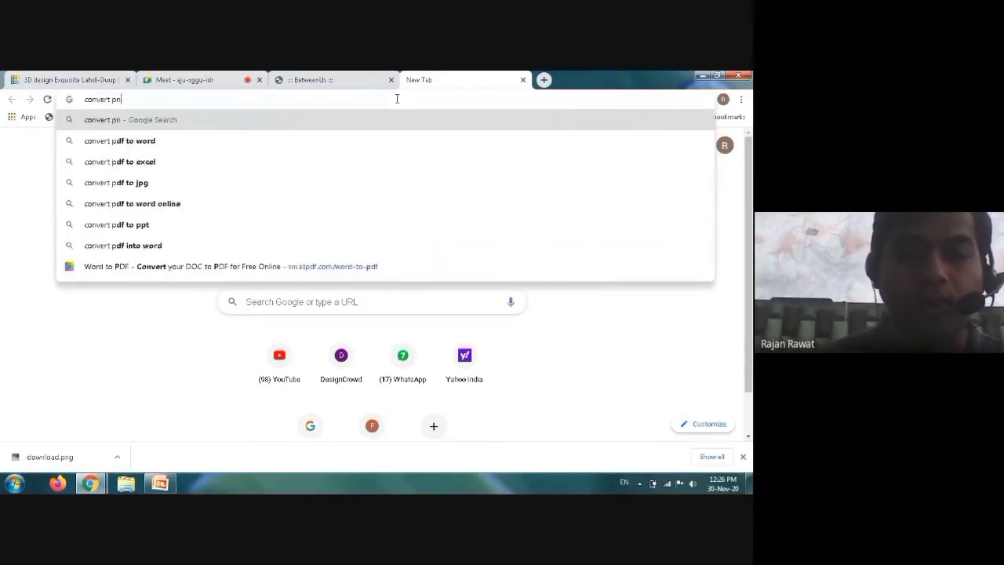
type("g to svg")
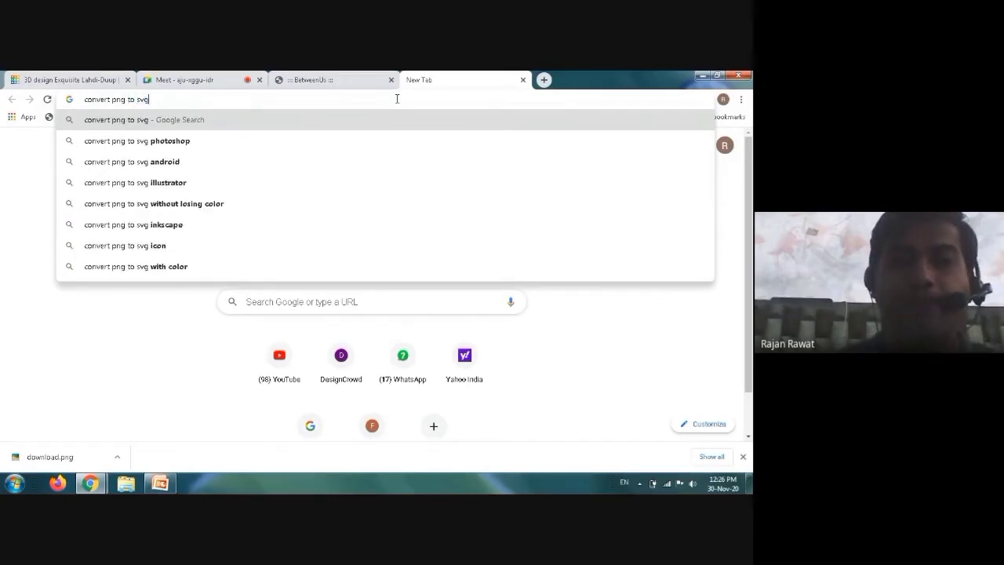
key("Return")
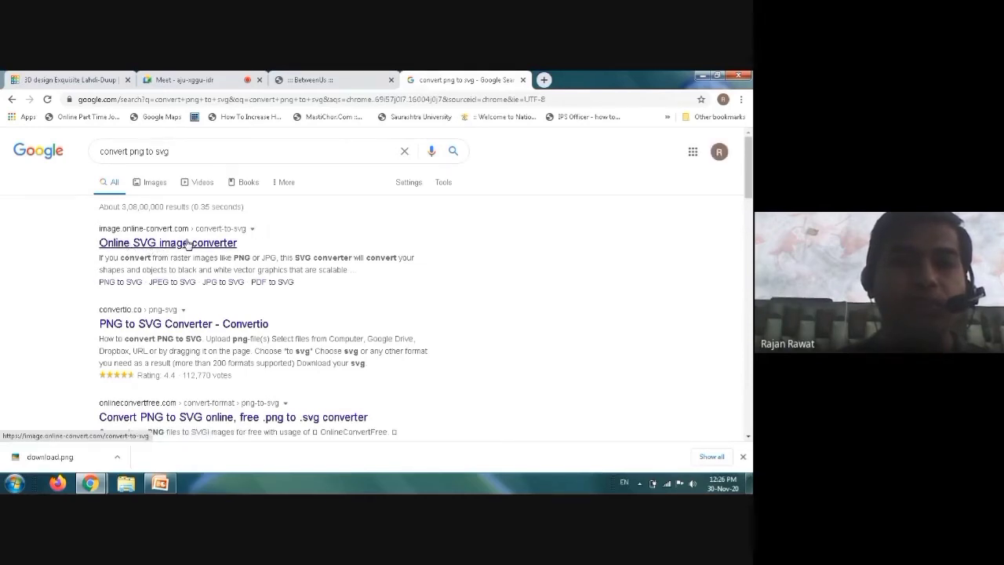
left_click(129, 244)
left_click(173, 247)
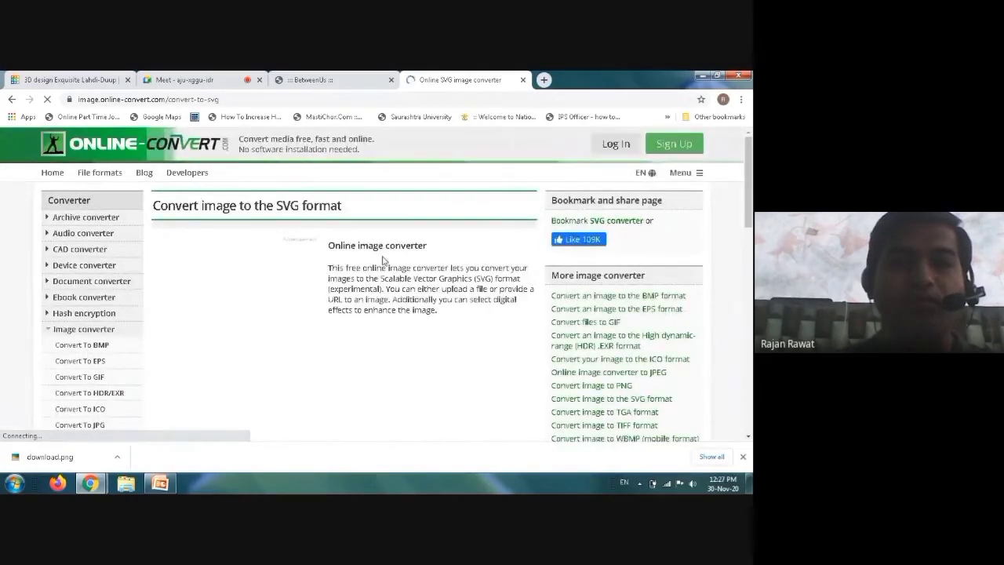
- Upload download.png from the Desktop to the SVG converter
scroll(428, 249, "down", 2)
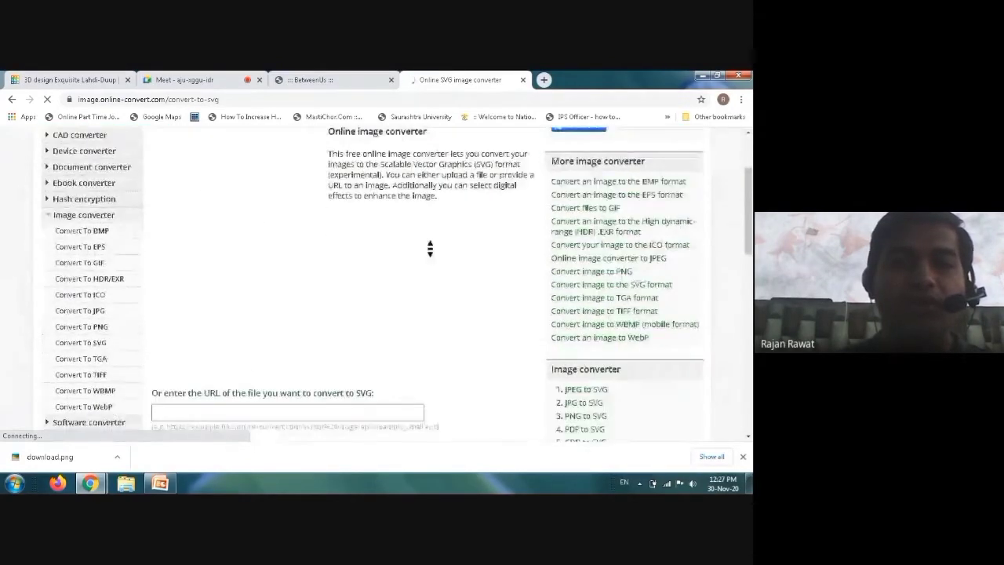
scroll(430, 253, "up", 2)
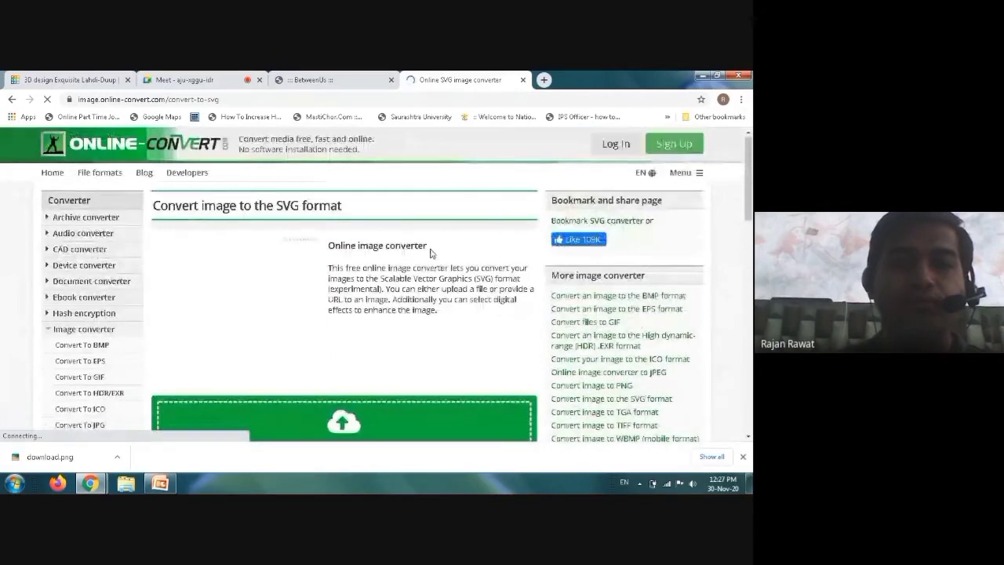
scroll(429, 251, "down", 4)
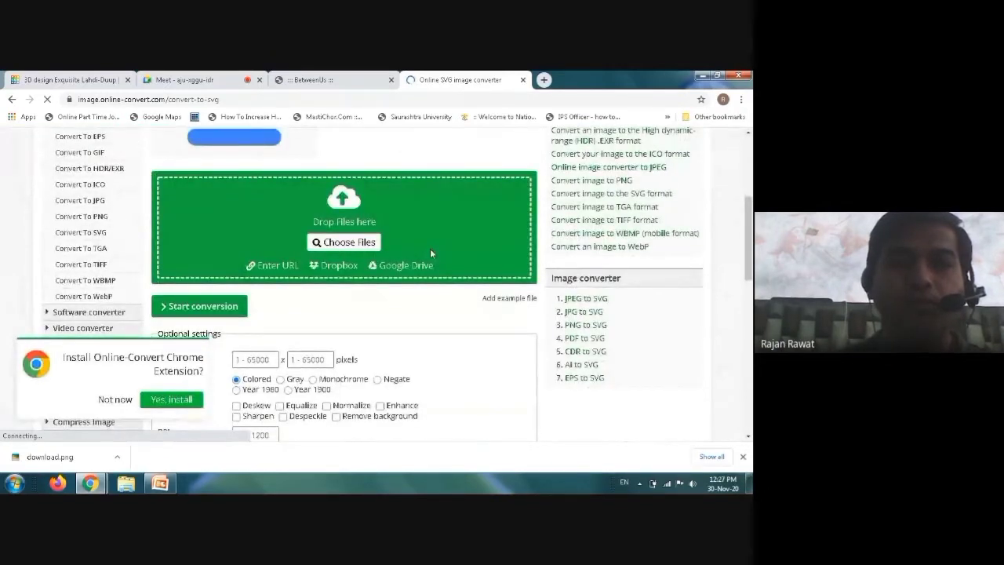
scroll(430, 249, "down", 1)
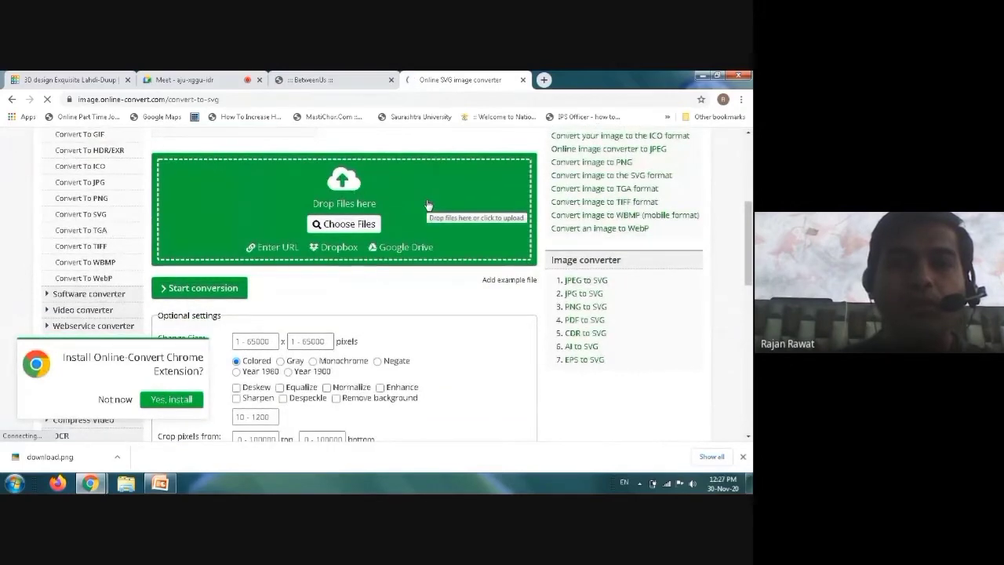
left_click(351, 225)
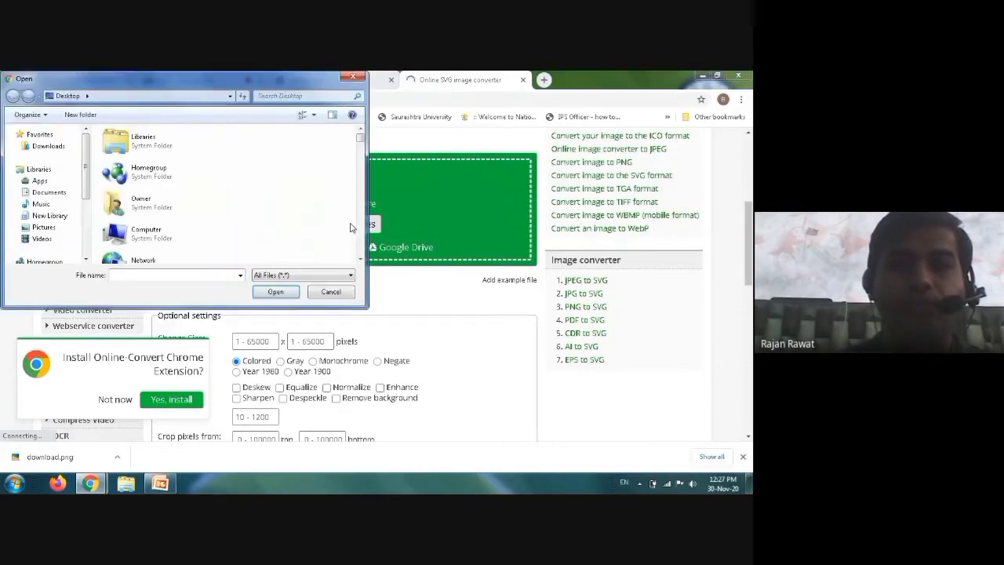
left_click(194, 204)
middle_click(249, 210)
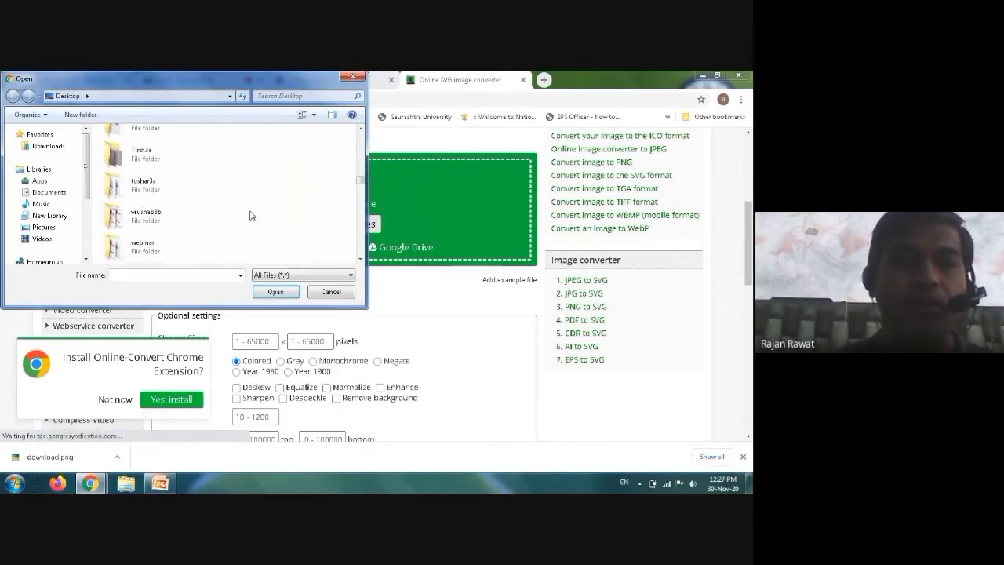
scroll(249, 211, "down", 5)
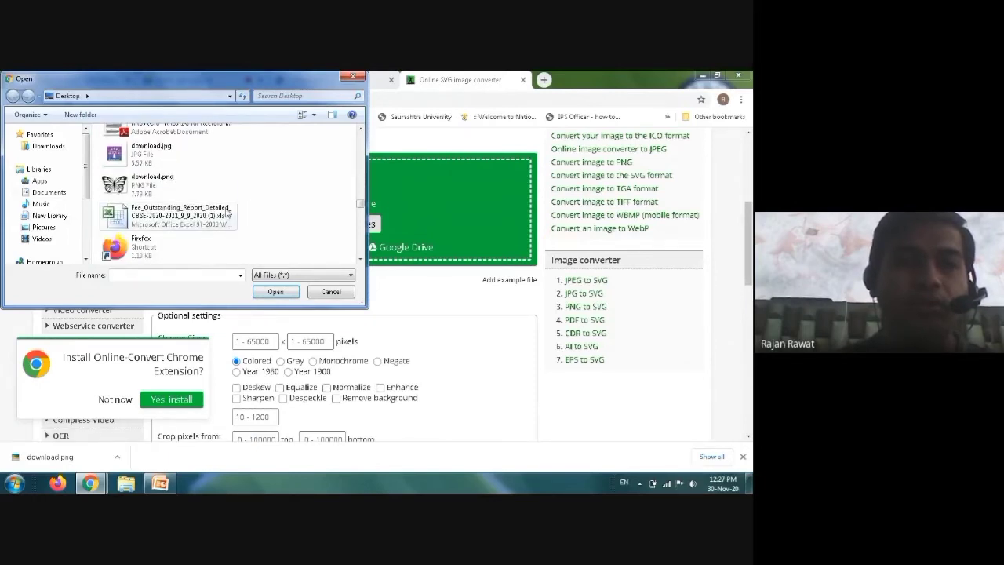
left_click(154, 187)
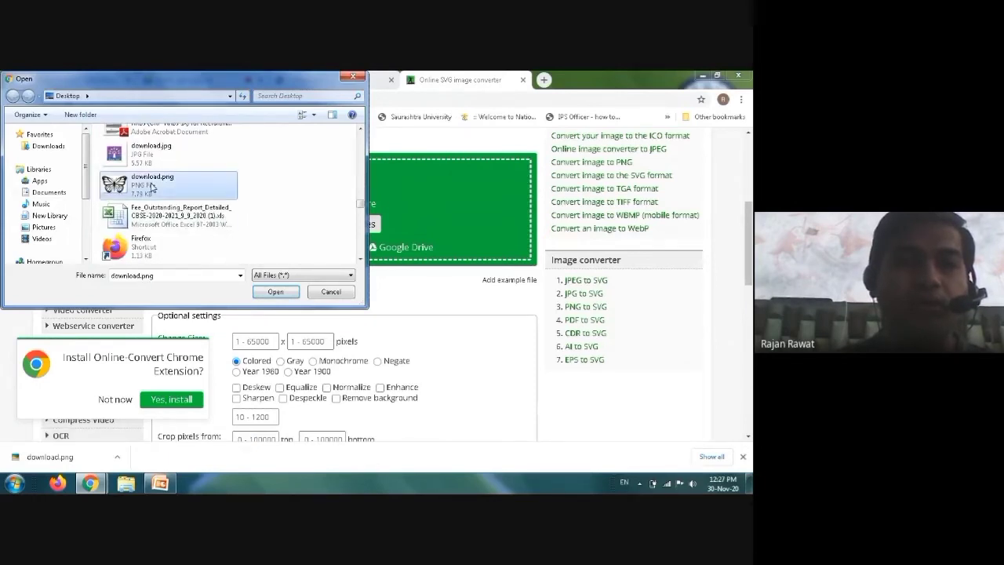
left_click(275, 292)
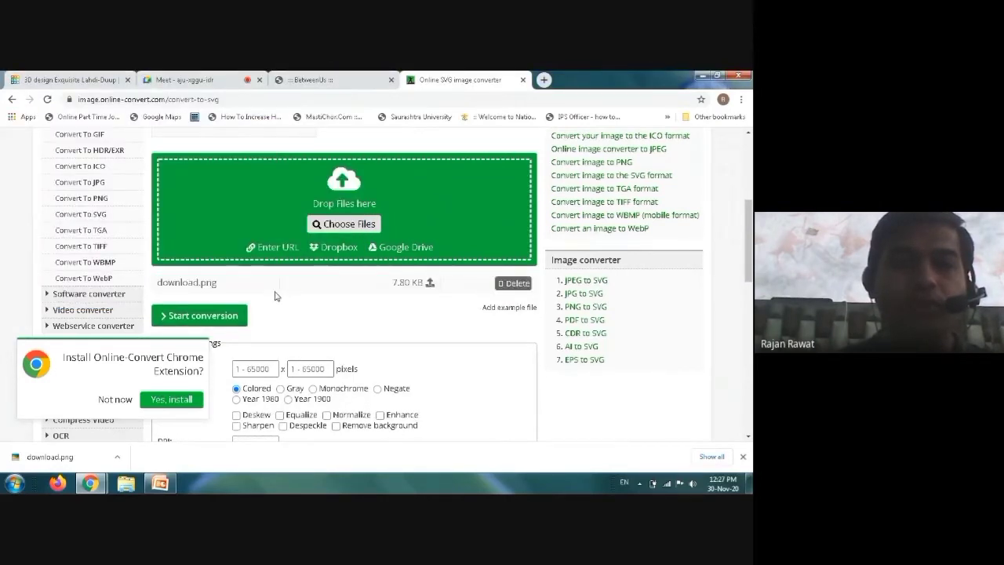
- Convert the uploaded image to SVG and save the result to the Desktop as download.svg
left_click(198, 316)
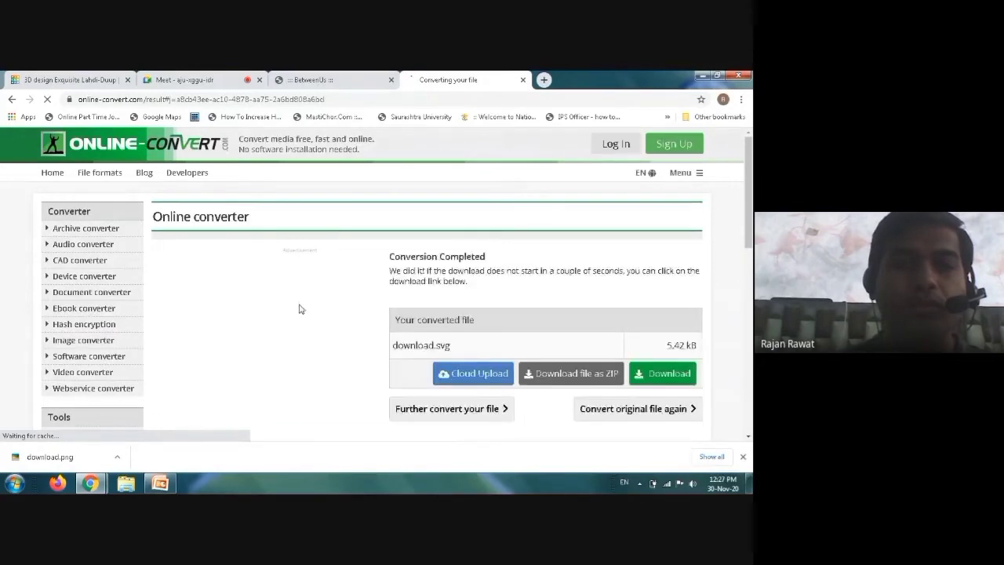
scroll(355, 302, "down", 2)
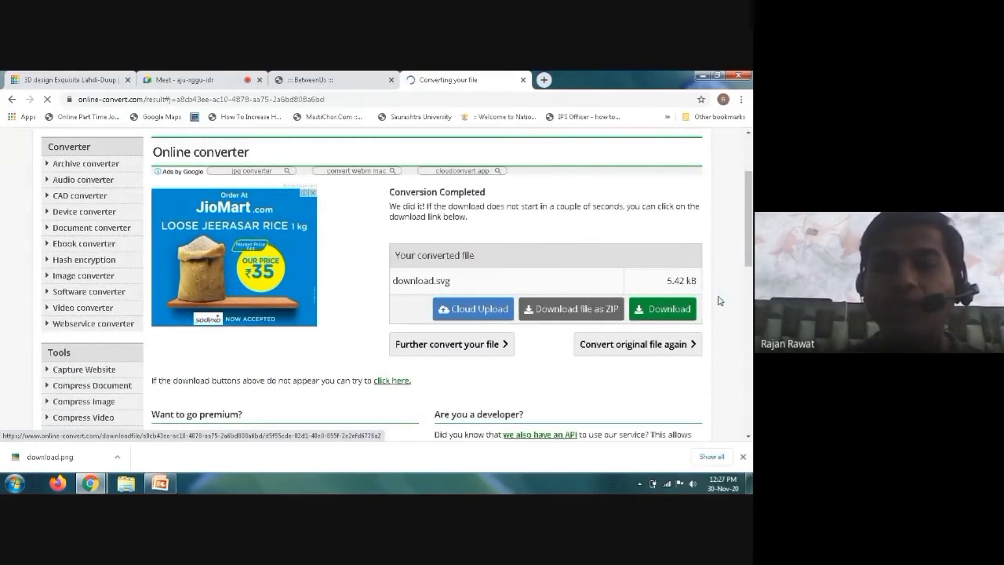
left_click(666, 310)
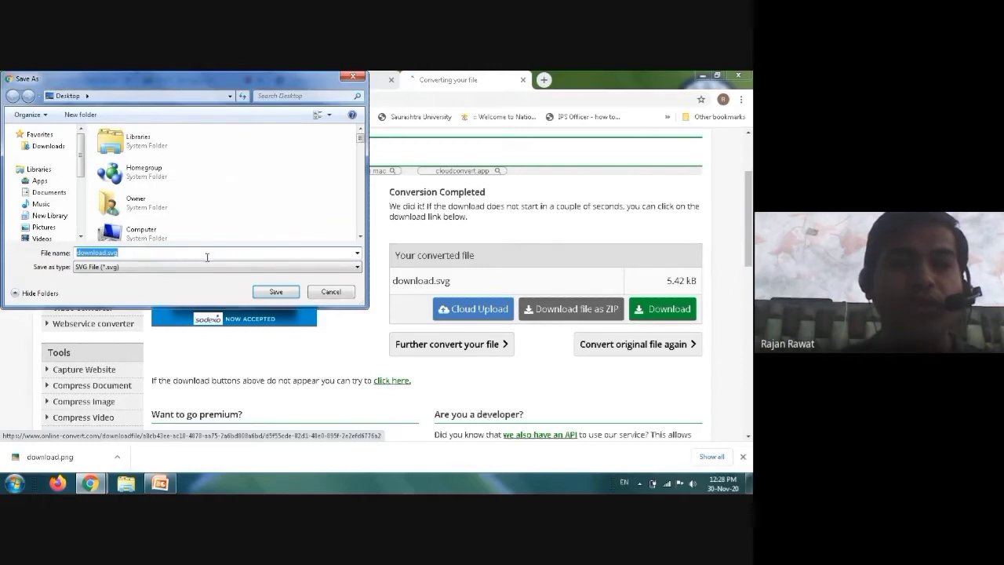
left_click(275, 291)
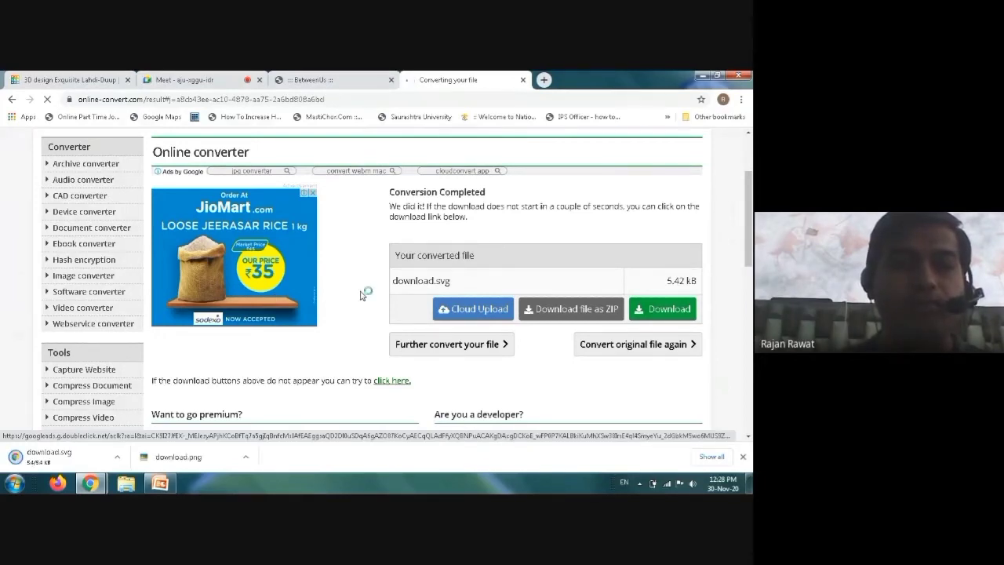
- Switch to the Tinkercad design, place a solid red box sized about 110 by 106 mm, and move it to the middle of the workplane
key("ctrl+Tab")
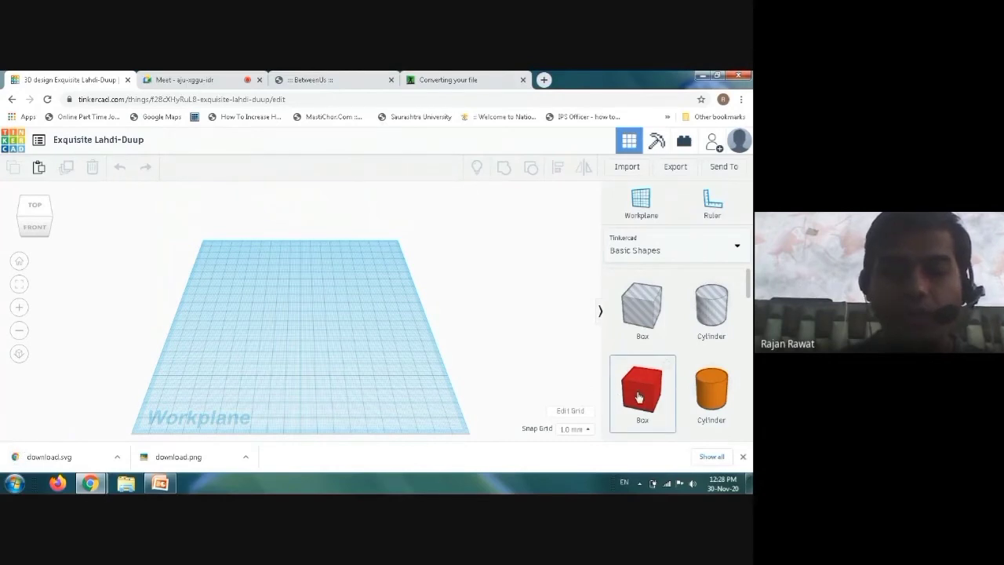
left_click_drag(639, 398, 352, 397)
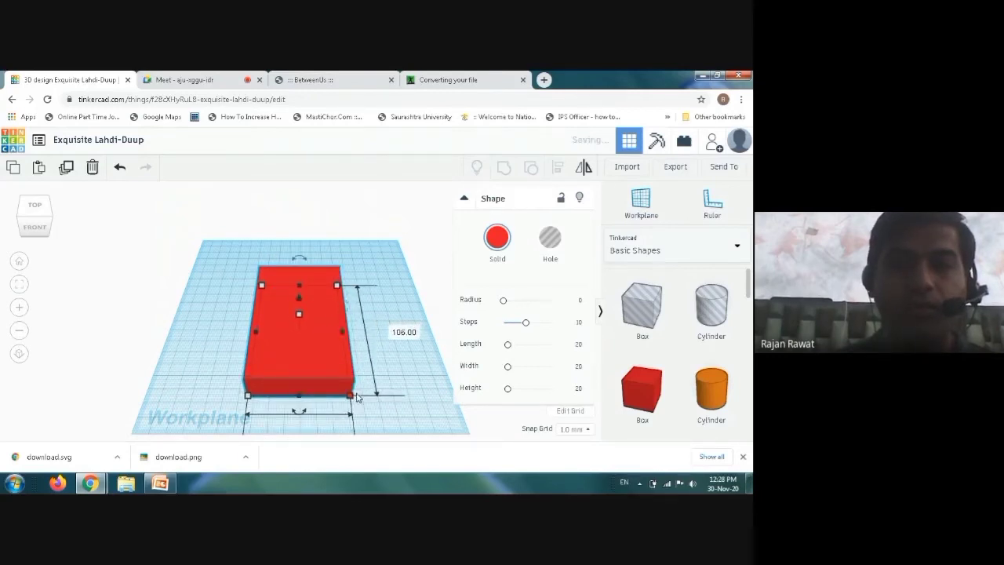
left_click(408, 387)
left_click(342, 271)
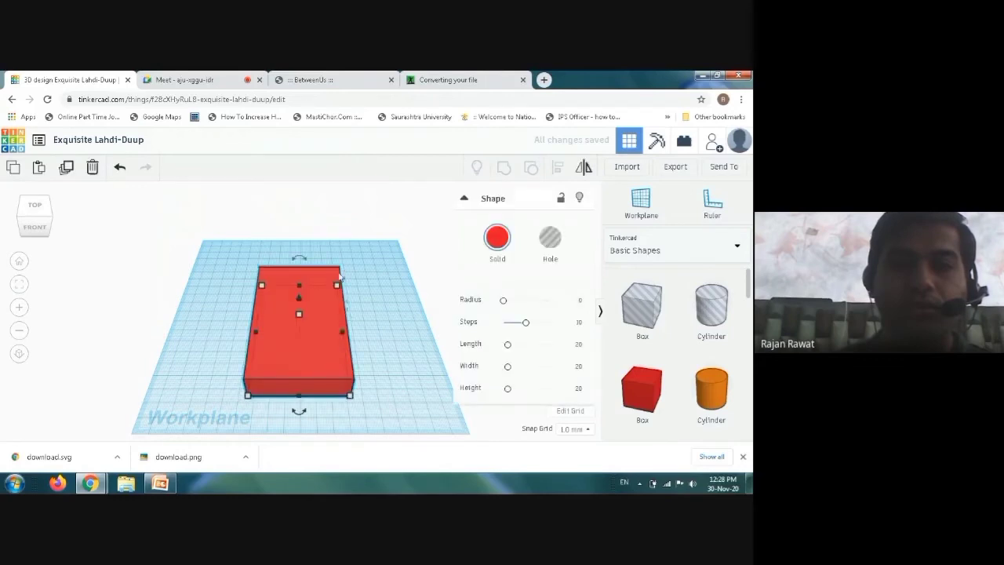
left_click_drag(342, 284, 393, 284)
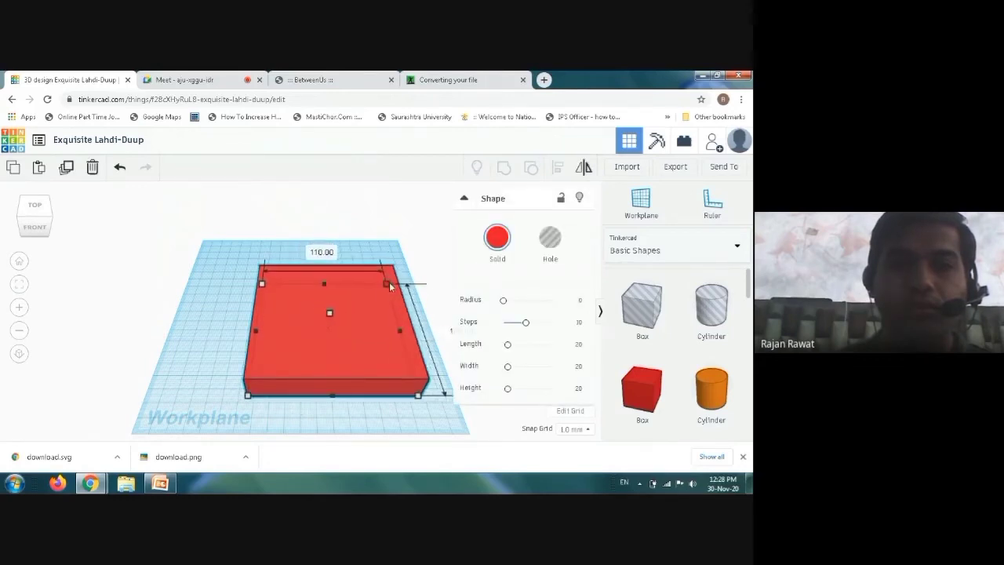
left_click_drag(359, 313, 319, 311)
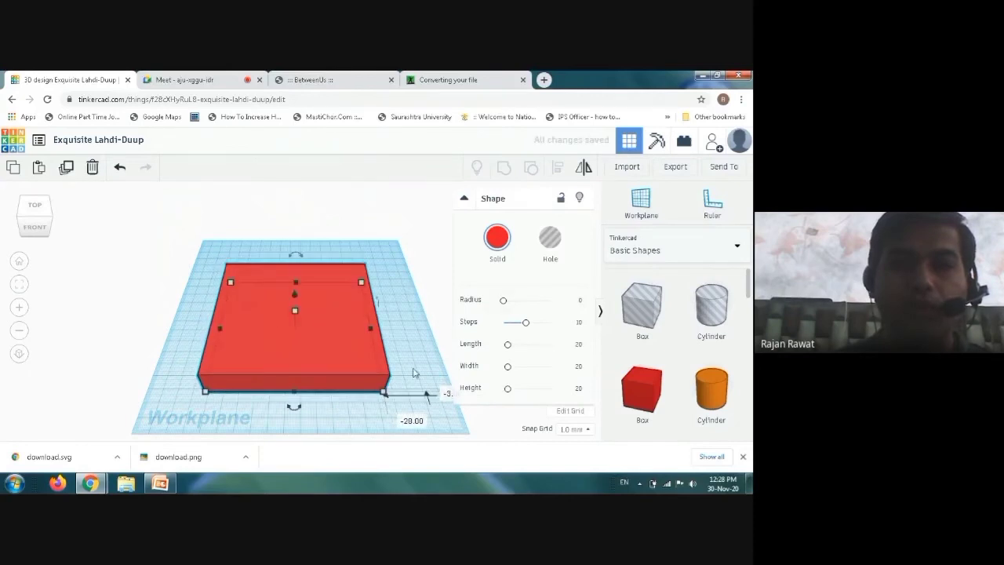
mouse_move(426, 376)
right_mouse_down()
mouse_move(410, 314)
mouse_move(424, 390)
right_mouse_up()
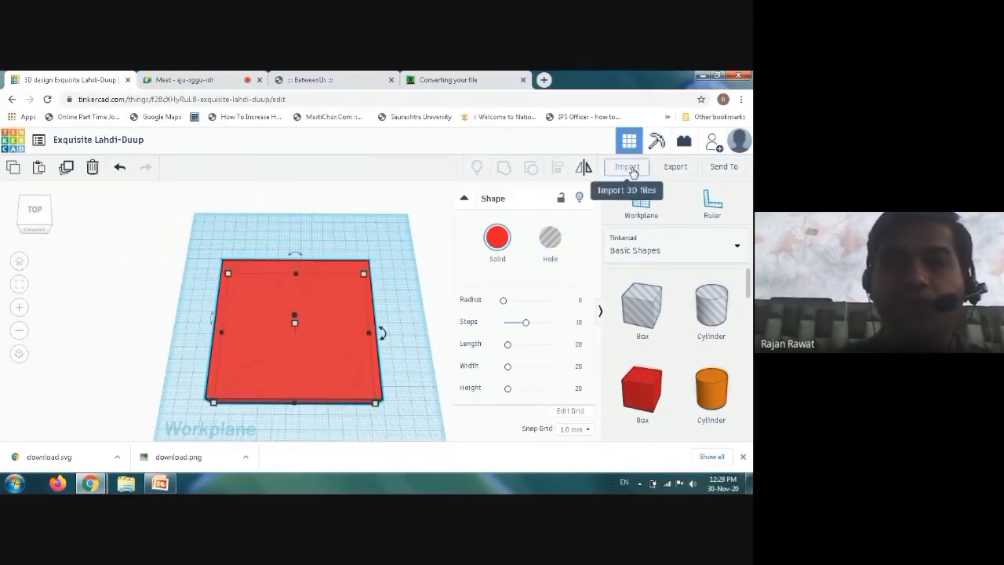
- Import download.svg from the Desktop as a 3D shape, centred on the artboard at scale 100
left_click(627, 167)
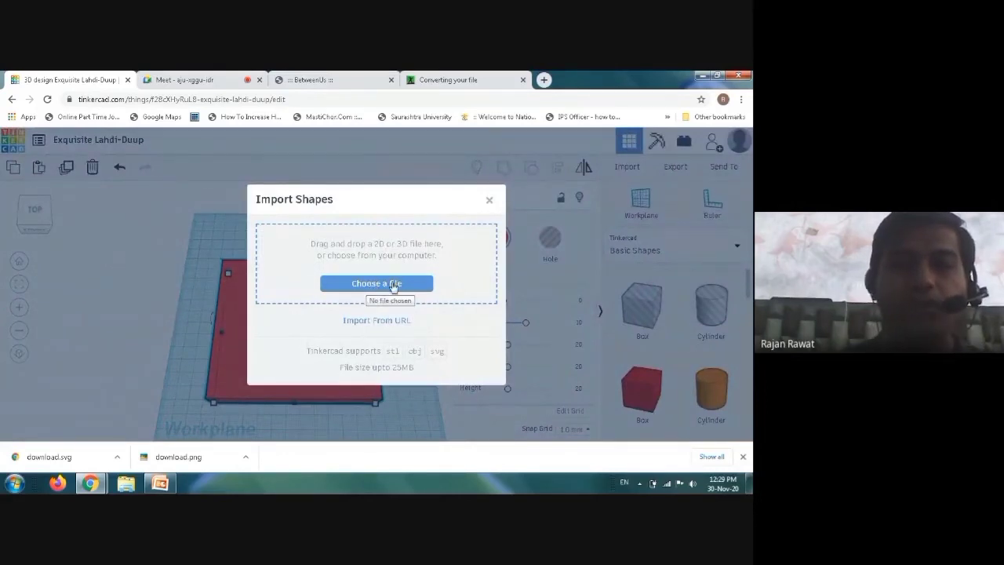
left_click(378, 289)
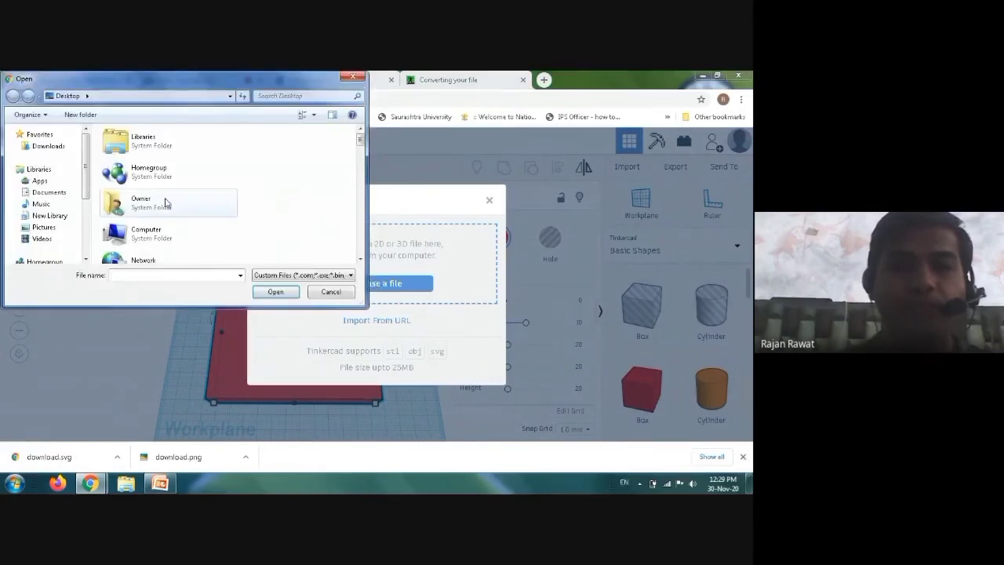
scroll(165, 203, "down", 10)
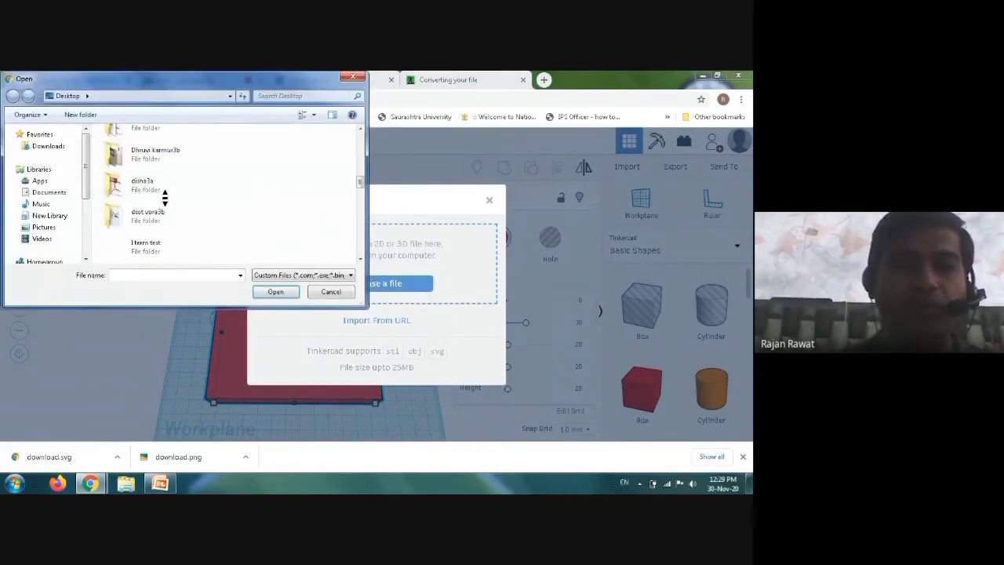
scroll(164, 202, "down", 10)
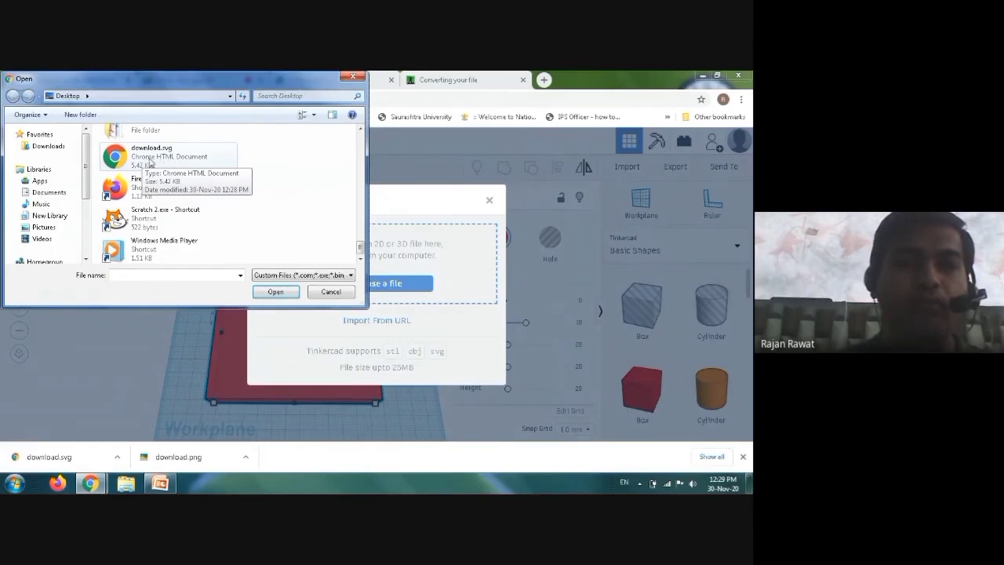
left_click(167, 159)
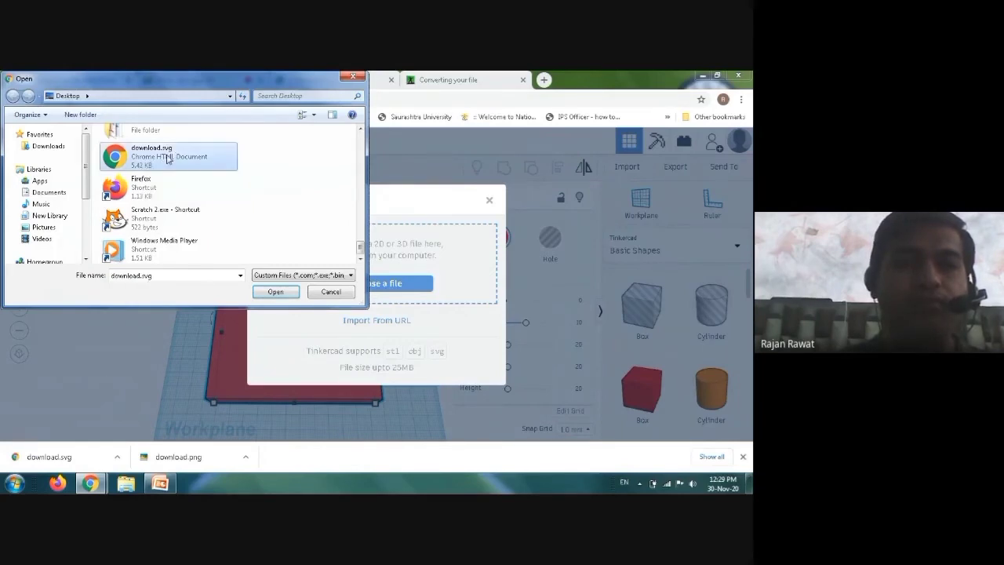
left_click(275, 293)
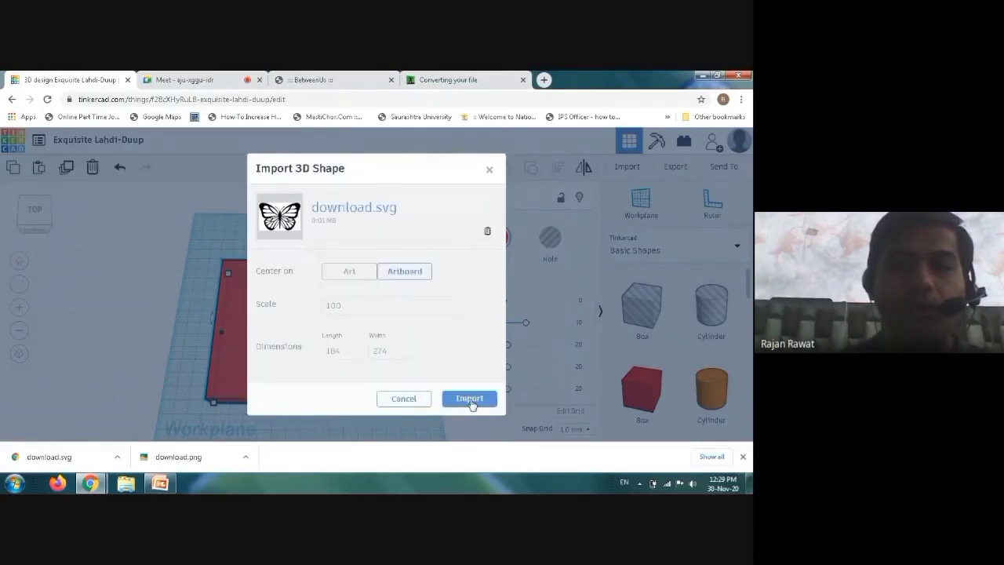
left_click(470, 399)
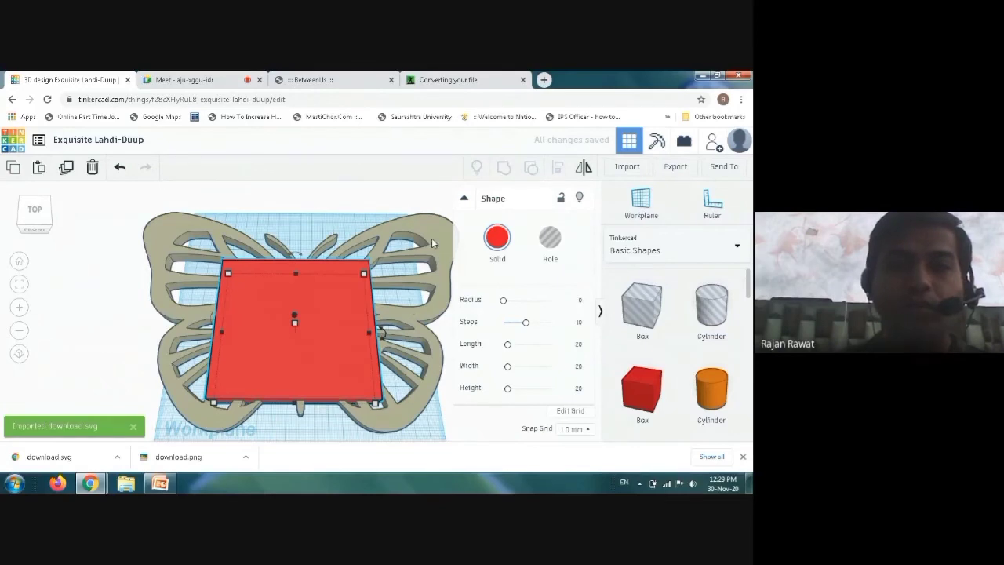
- Shrink the imported butterfly to about 81 by 62 mm and move it beside the red box's left edge
left_click(441, 232)
mouse_move(448, 222)
left_click_drag(447, 222, 227, 346)
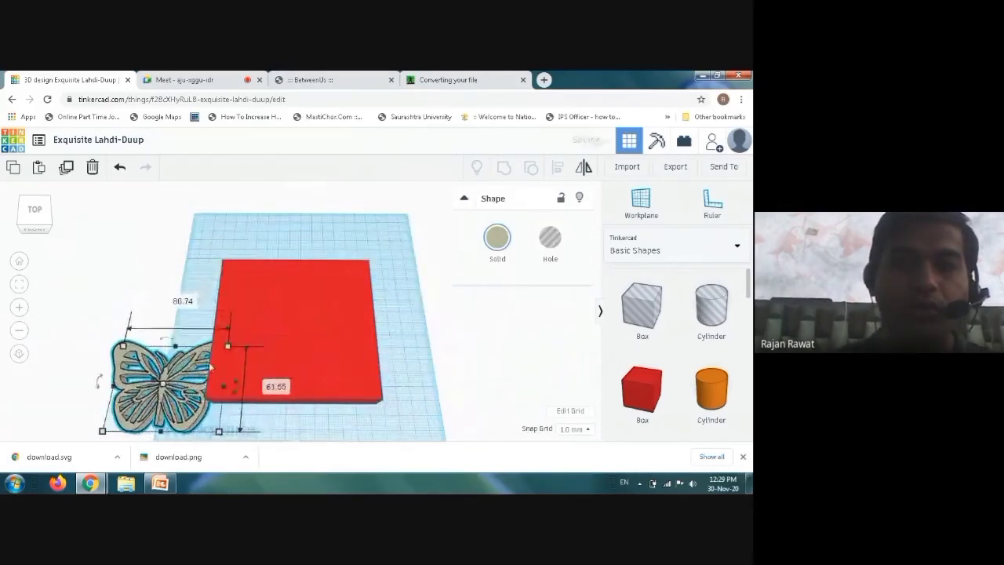
left_click_drag(178, 380, 187, 317)
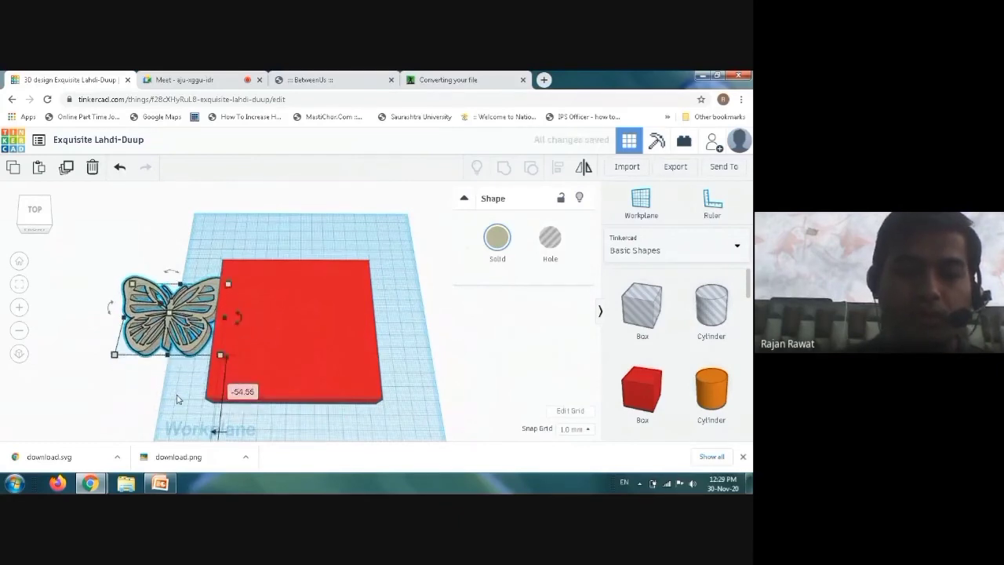
- Move the butterfly onto the red box, roughly centred across the box's width
right_click_drag(180, 399, 179, 344)
mouse_move(167, 315)
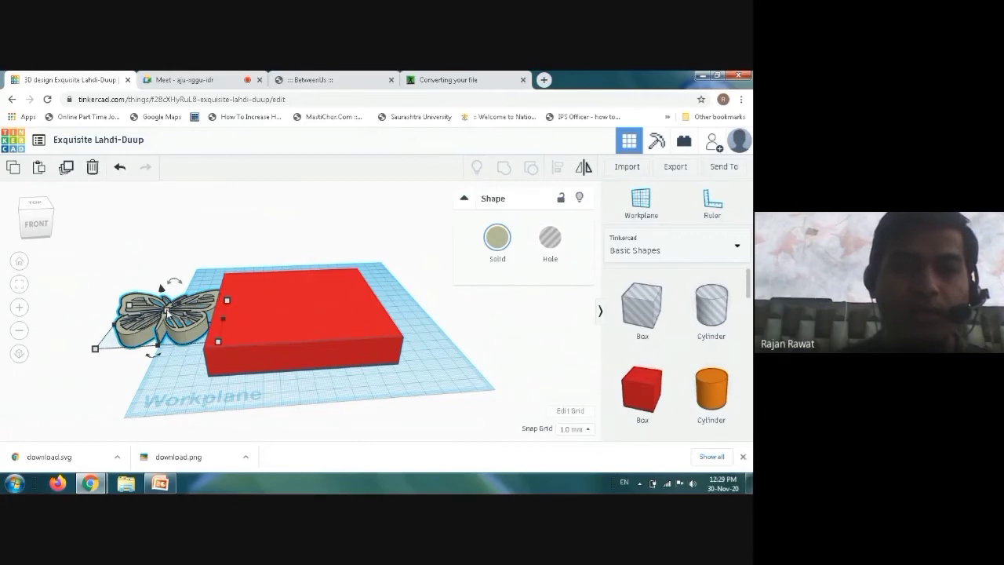
left_click_drag(167, 311, 264, 290)
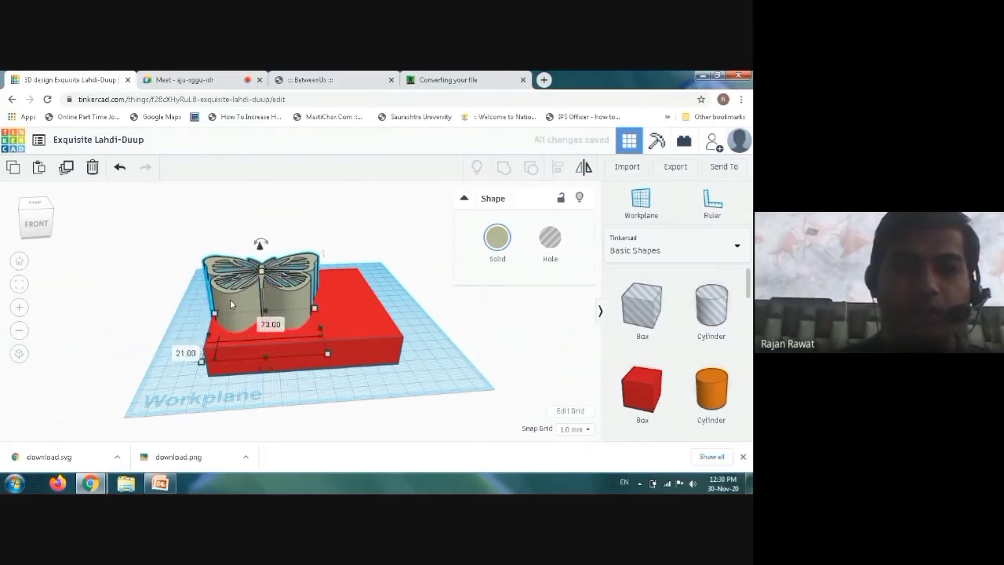
left_click_drag(248, 298, 292, 296)
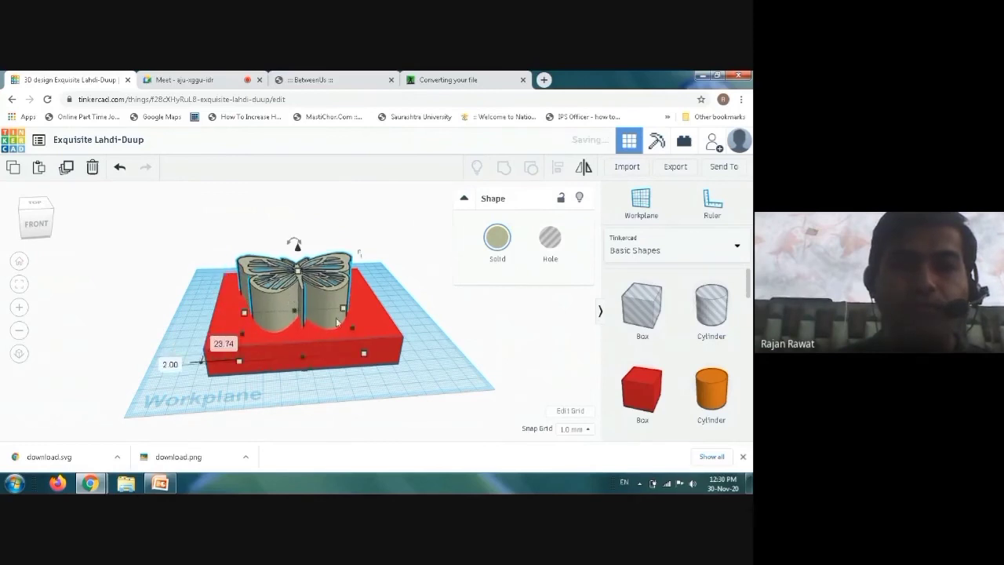
- Lower the butterfly 12 mm into the red box, and shift the box toward the workplane's front edge to centre it around the butterfly
mouse_move(426, 359)
right_mouse_down()
mouse_move(414, 329)
mouse_move(413, 352)
right_mouse_up()
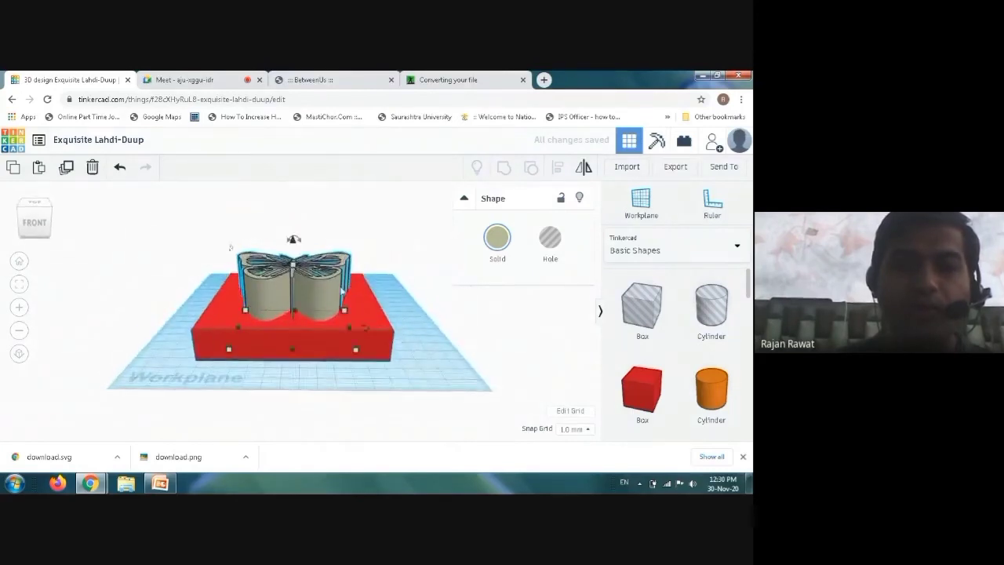
mouse_move(291, 240)
left_mouse_down()
mouse_move(292, 265)
mouse_move(294, 257)
left_mouse_up()
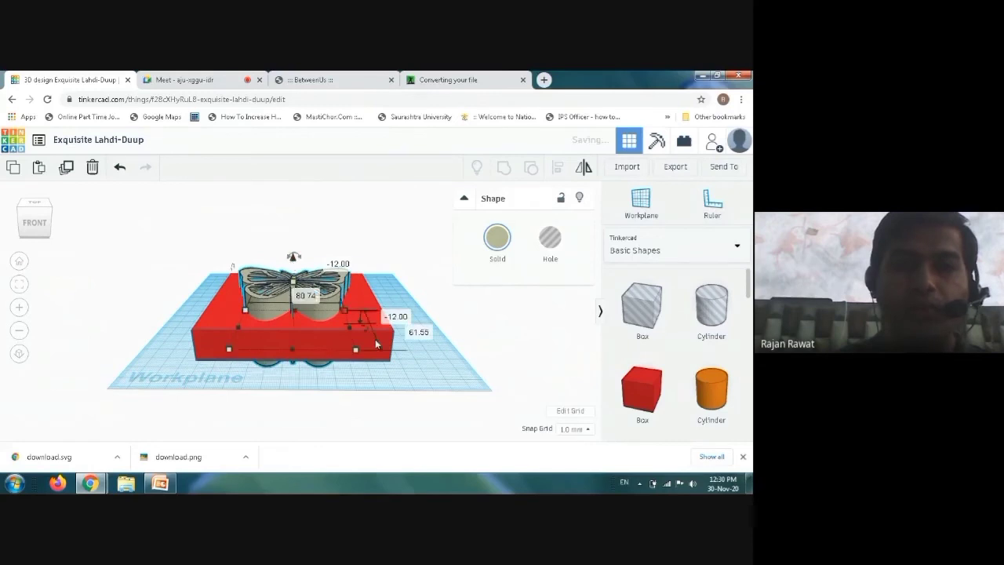
right_click_drag(426, 340, 416, 392)
left_click(393, 352)
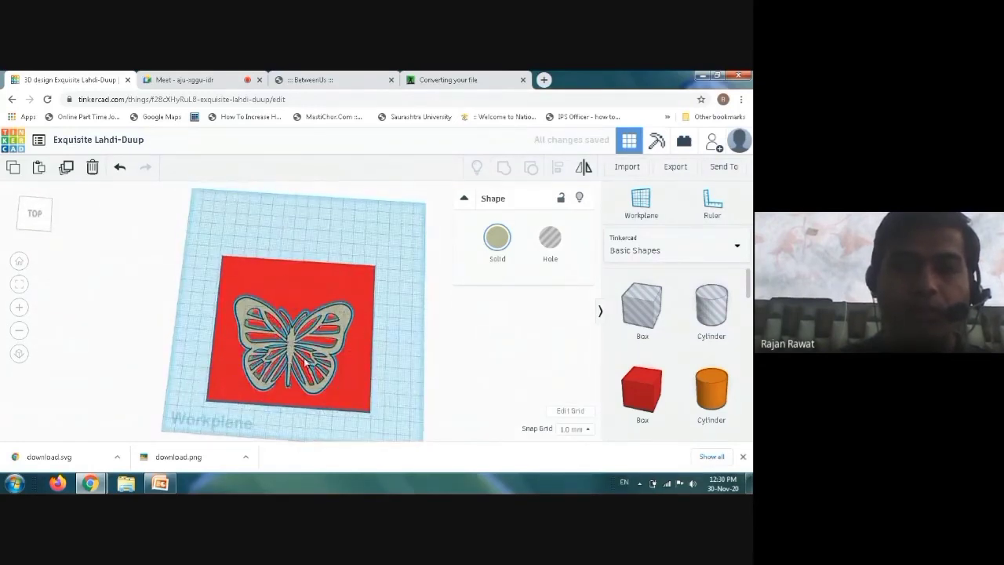
left_click(306, 349)
left_click_drag(306, 349, 303, 375)
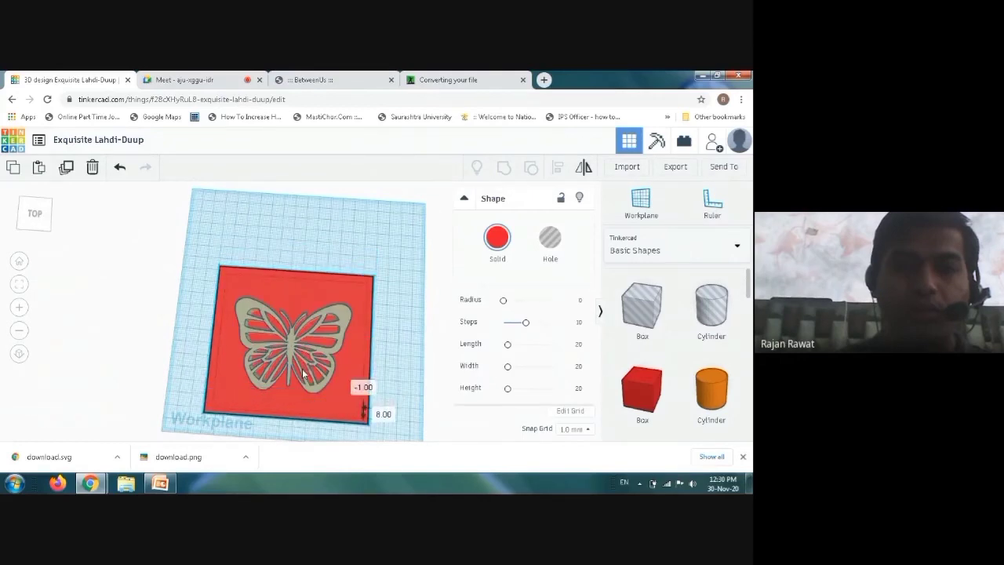
- Turn the butterfly into a hole and group it with the red box to cut its outline out of the box
left_click(403, 391)
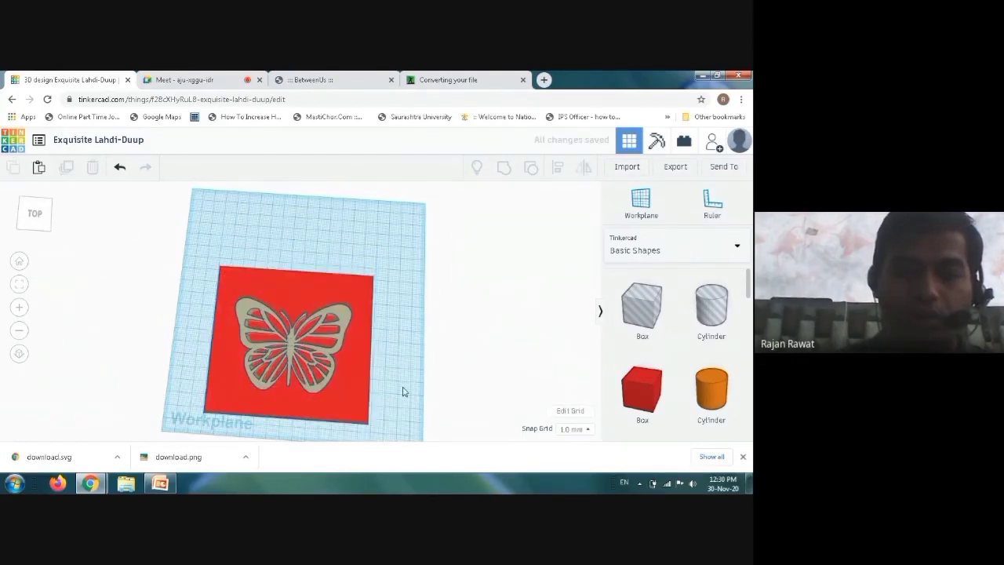
mouse_move(404, 391)
right_mouse_down()
mouse_move(406, 287)
mouse_move(413, 378)
right_mouse_up()
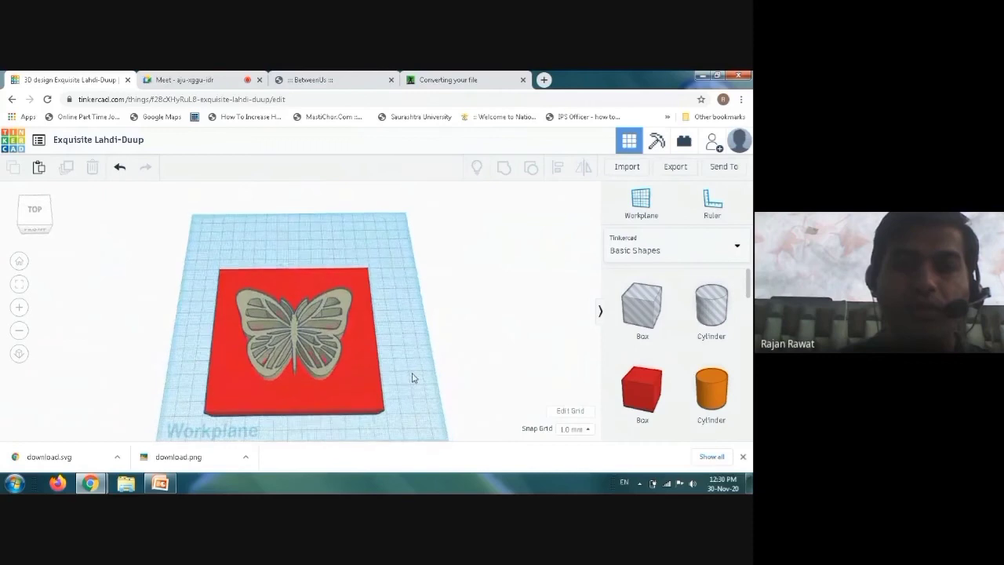
left_click(305, 345)
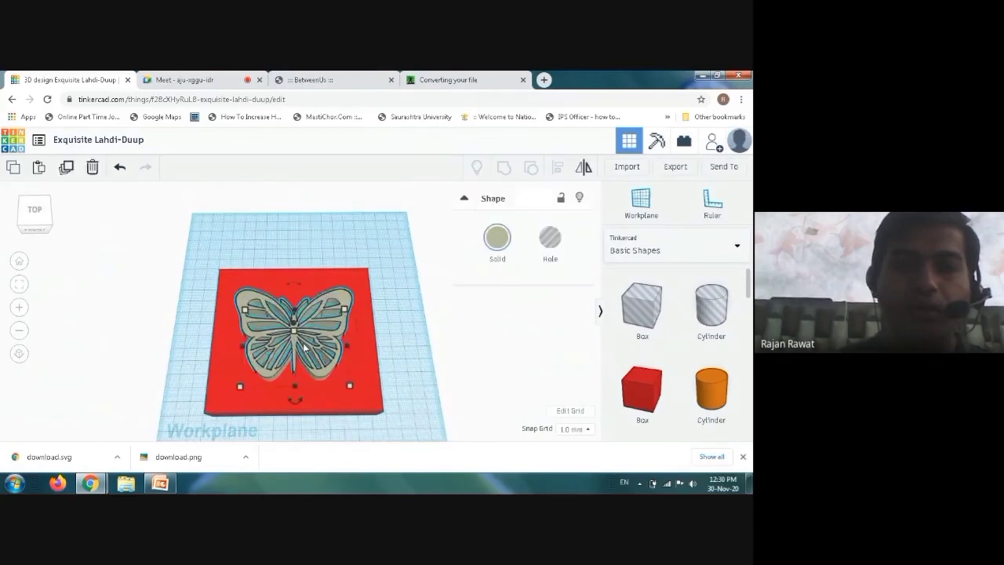
left_click(554, 248)
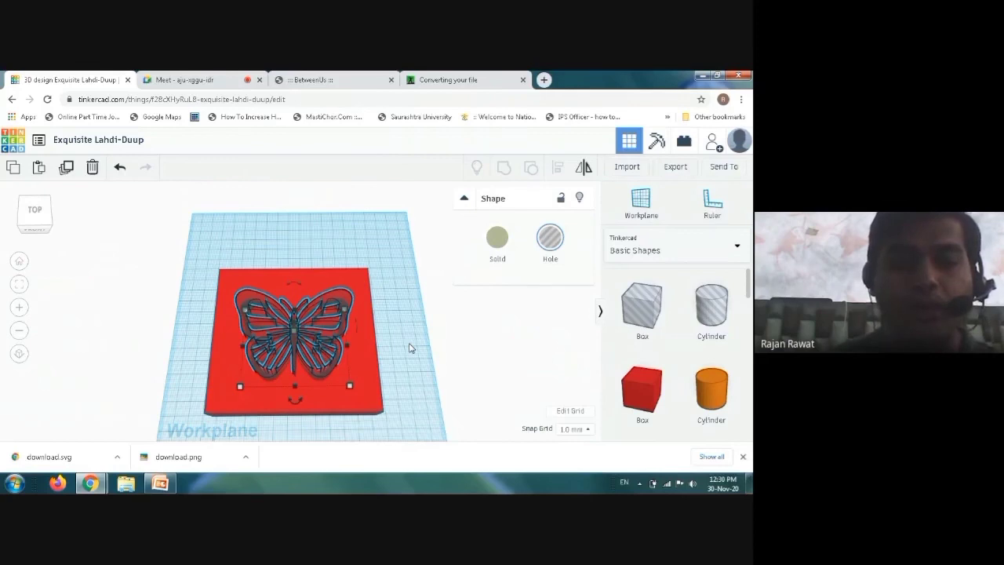
key("ctrl+a")
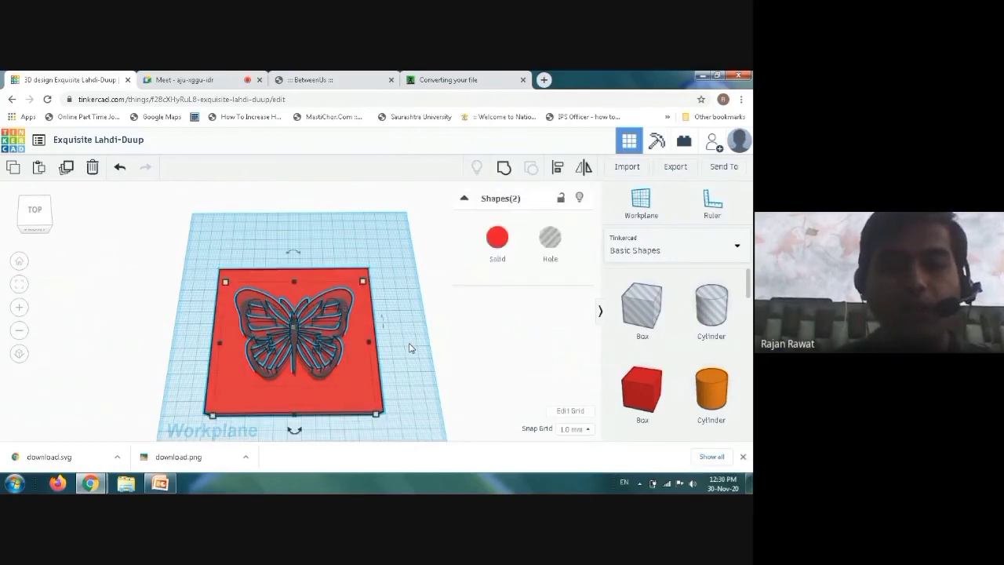
key("ctrl+g")
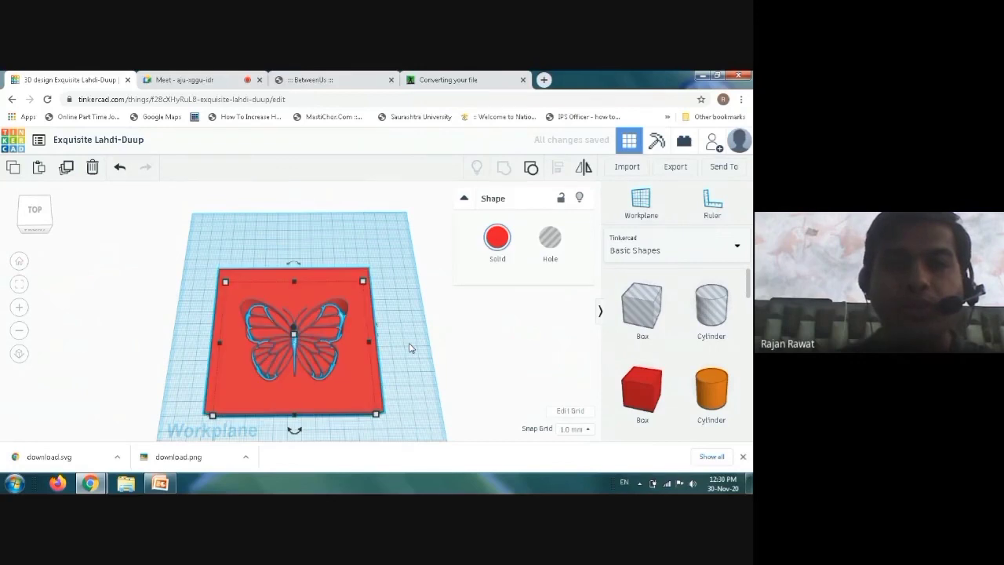
- Inspect the butterfly cut-out in the red box from directly above and from slightly tilted angles
right_click_drag(409, 344, 411, 309)
right_click_drag(416, 324, 408, 373)
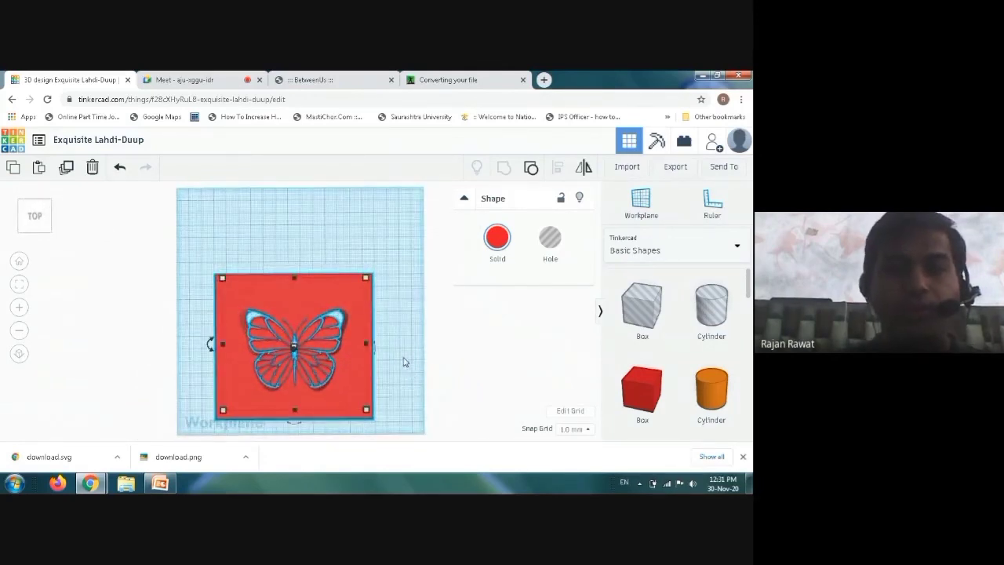
left_click(404, 361)
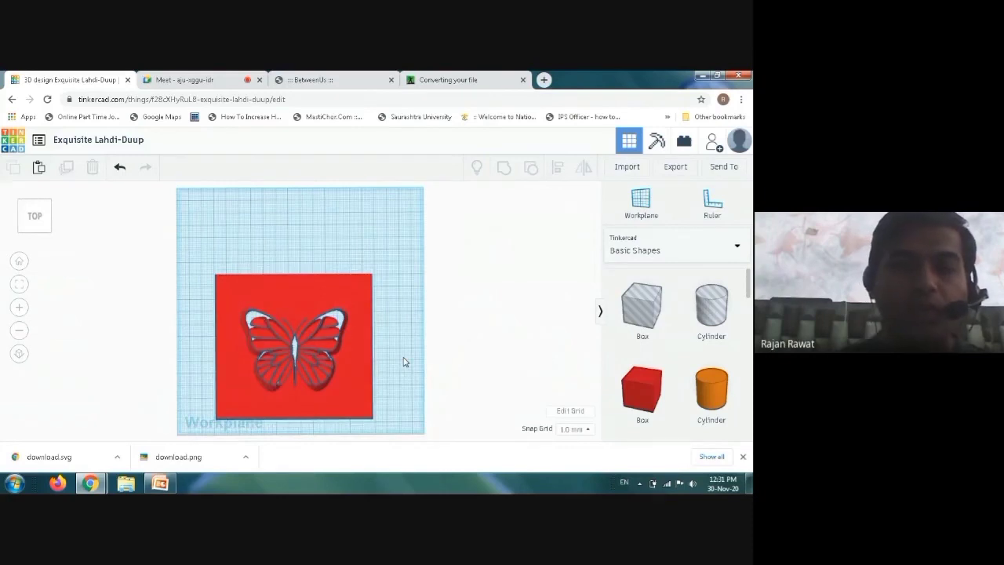
right_click_drag(403, 352, 405, 342)
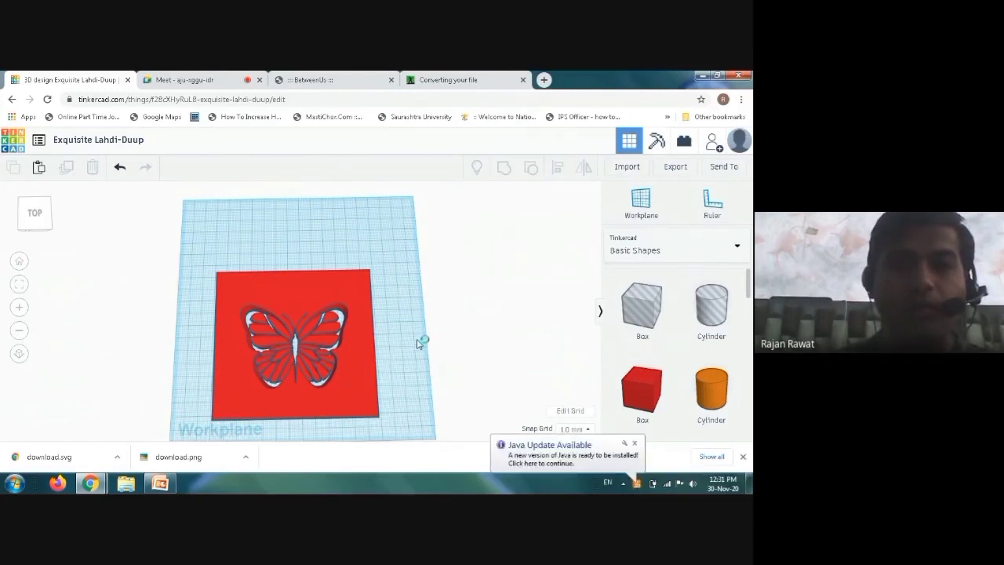
right_click_drag(417, 343, 415, 352)
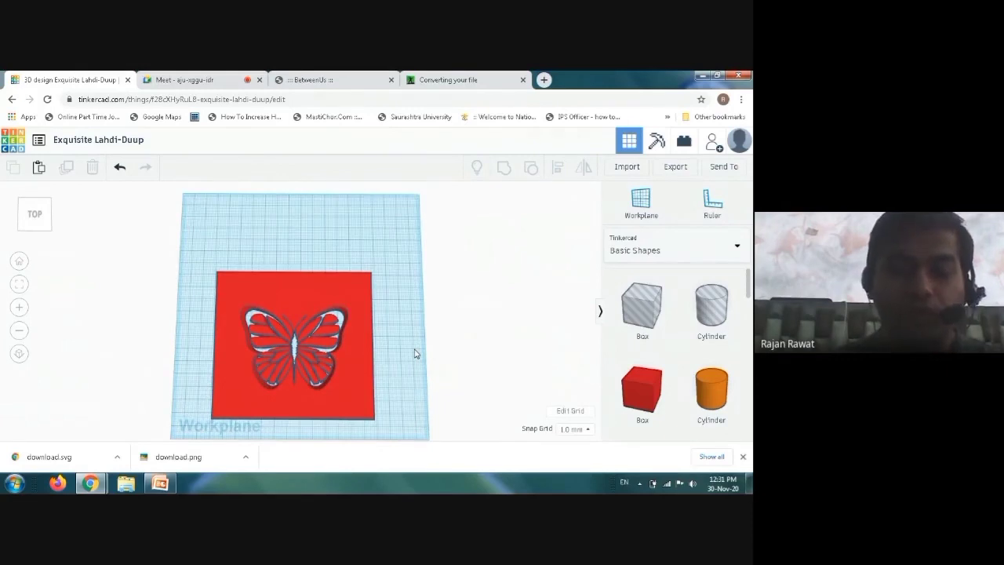
mouse_move(413, 352)
right_mouse_down()
mouse_move(413, 343)
mouse_move(415, 361)
right_mouse_up()
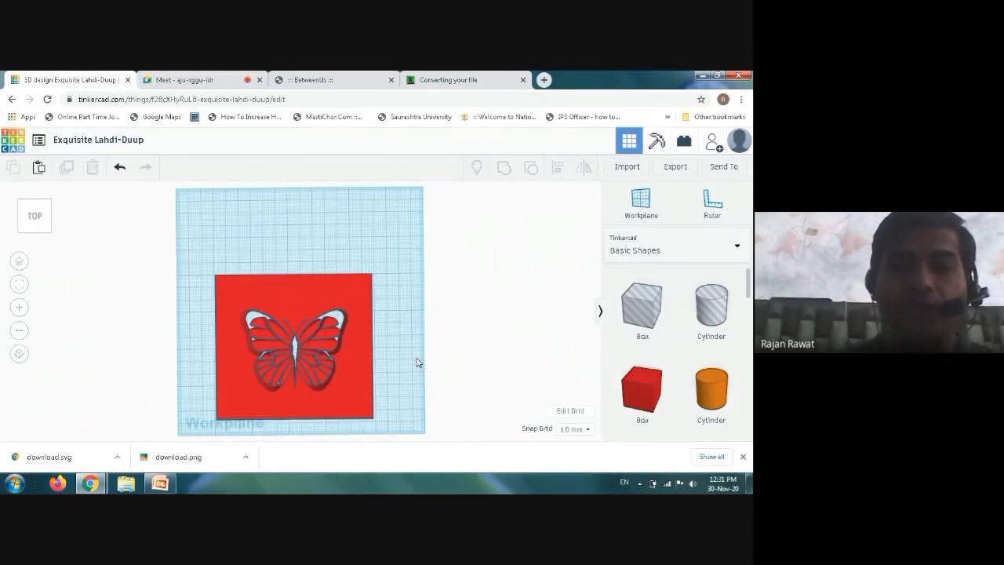
right_click_drag(417, 361, 415, 350)
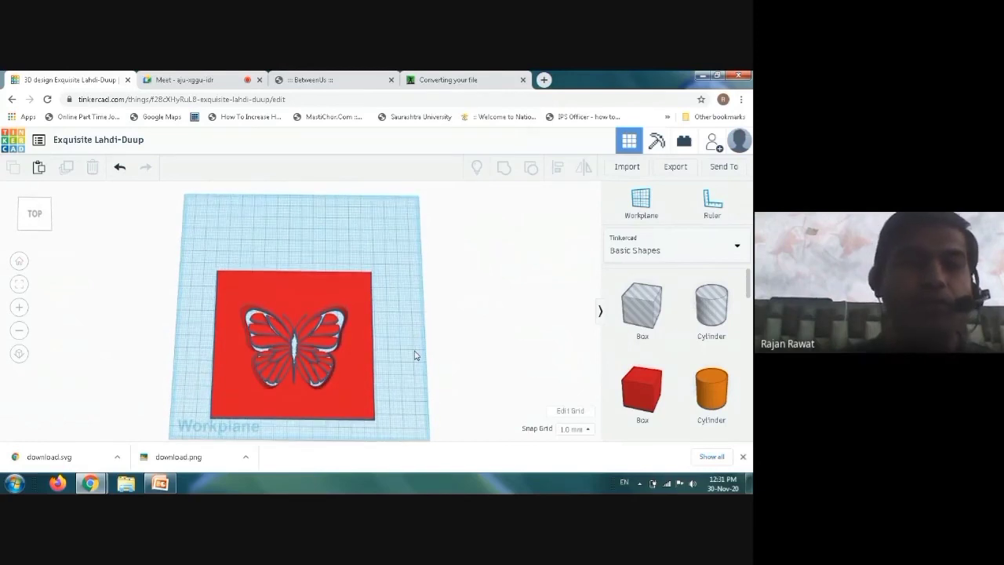